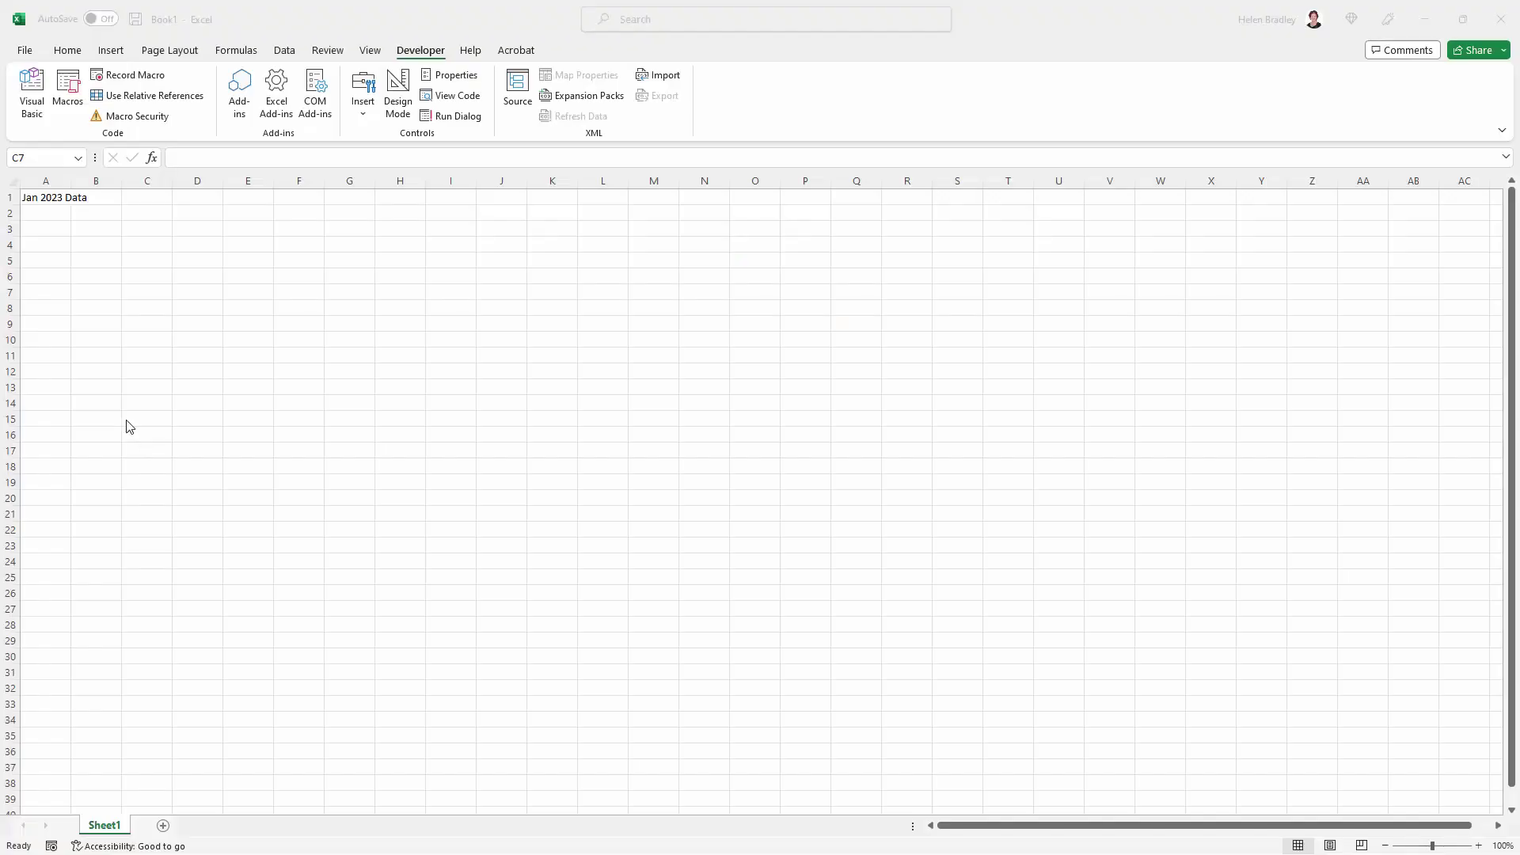
# Open the Visual Basic editor from the Developer tab, then minimize it back to Excel.
pyautogui.click(79, 55)
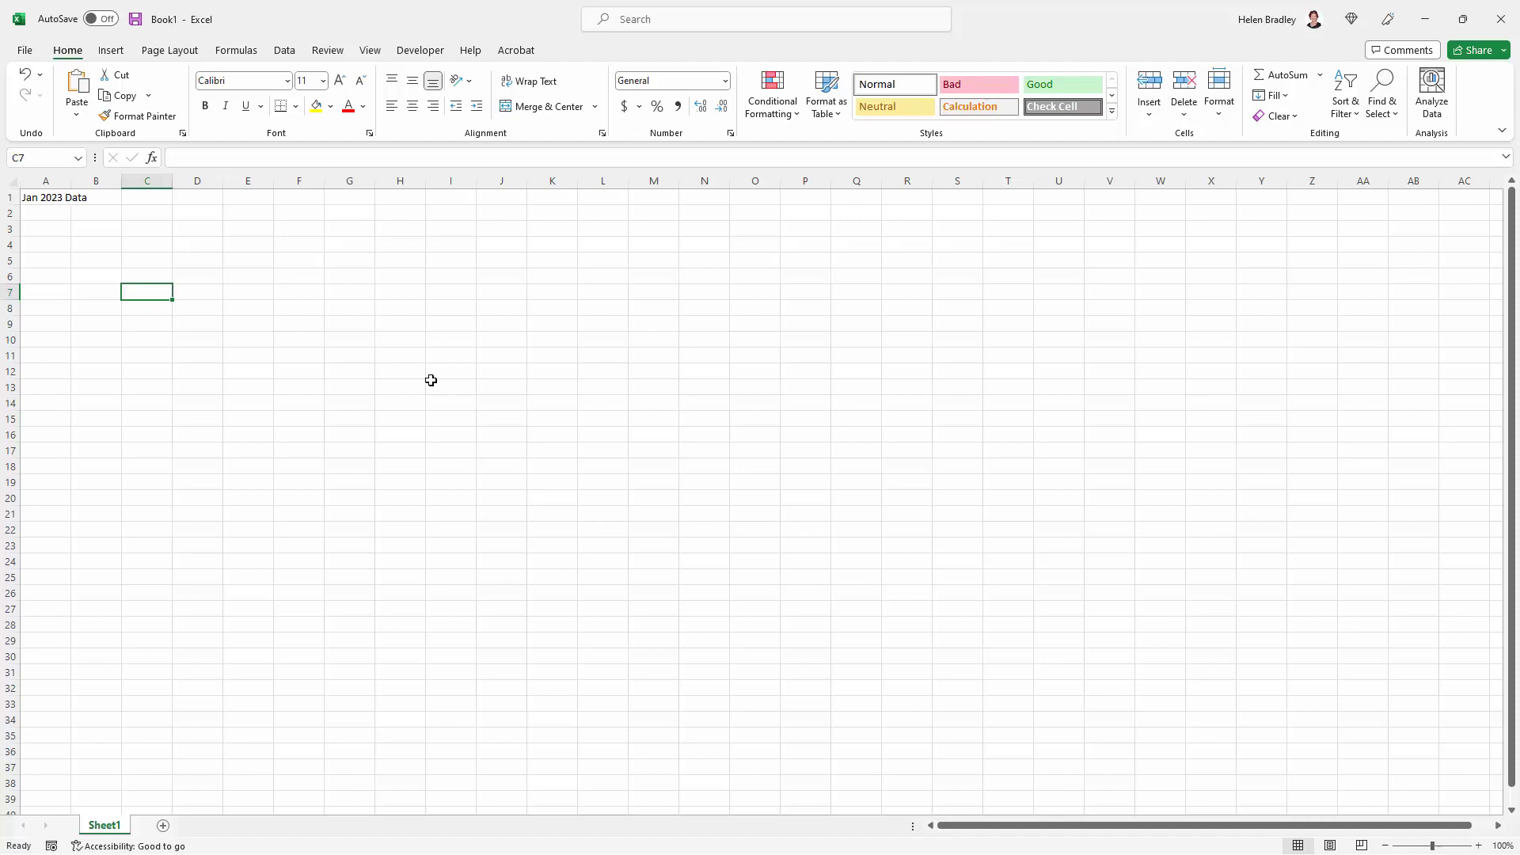
pyautogui.click(420, 50)
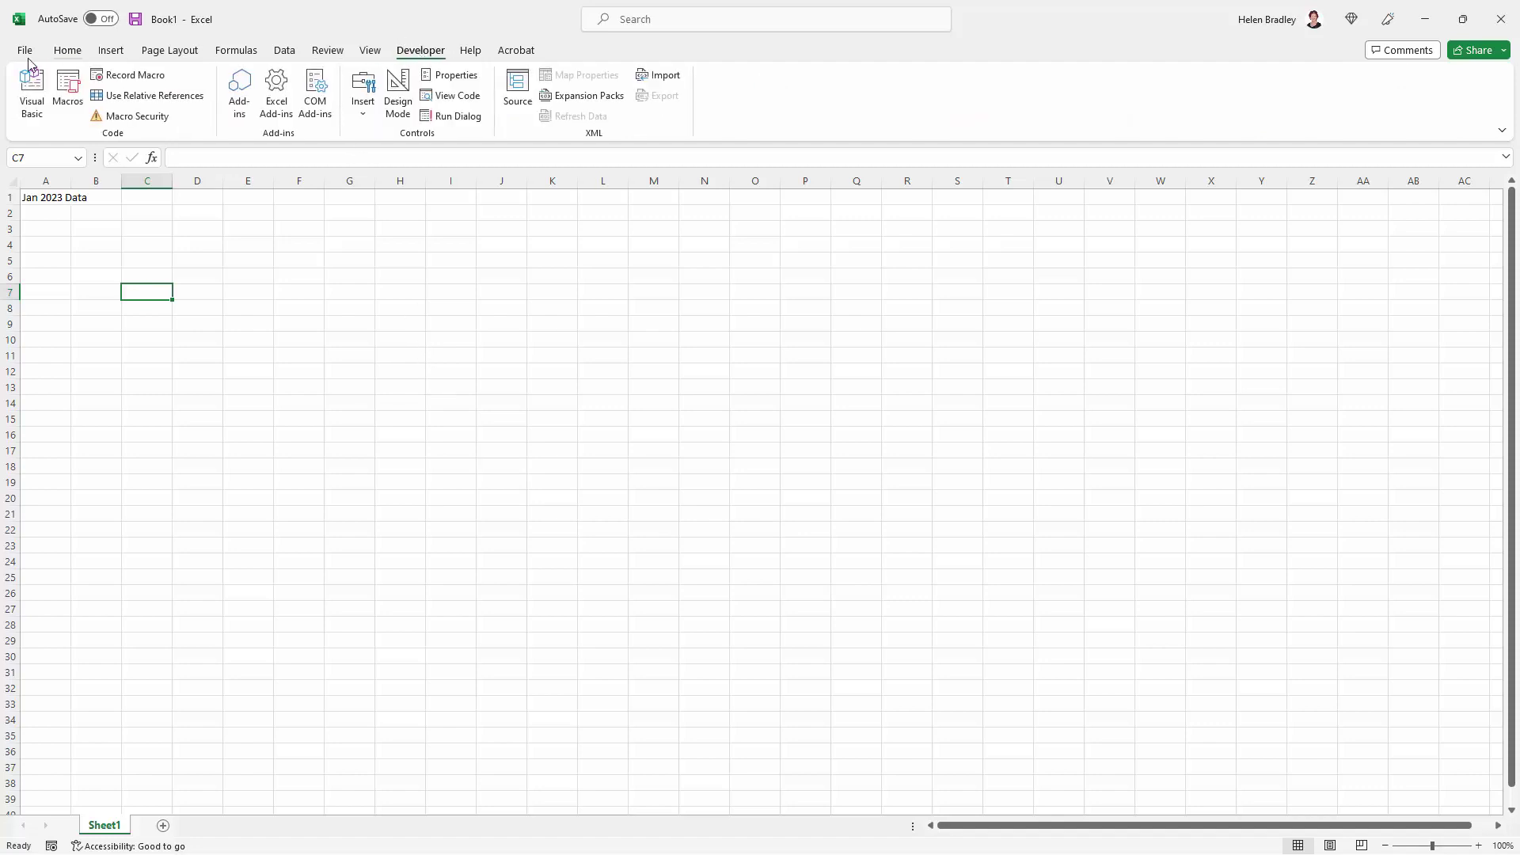
pyautogui.click(24, 82)
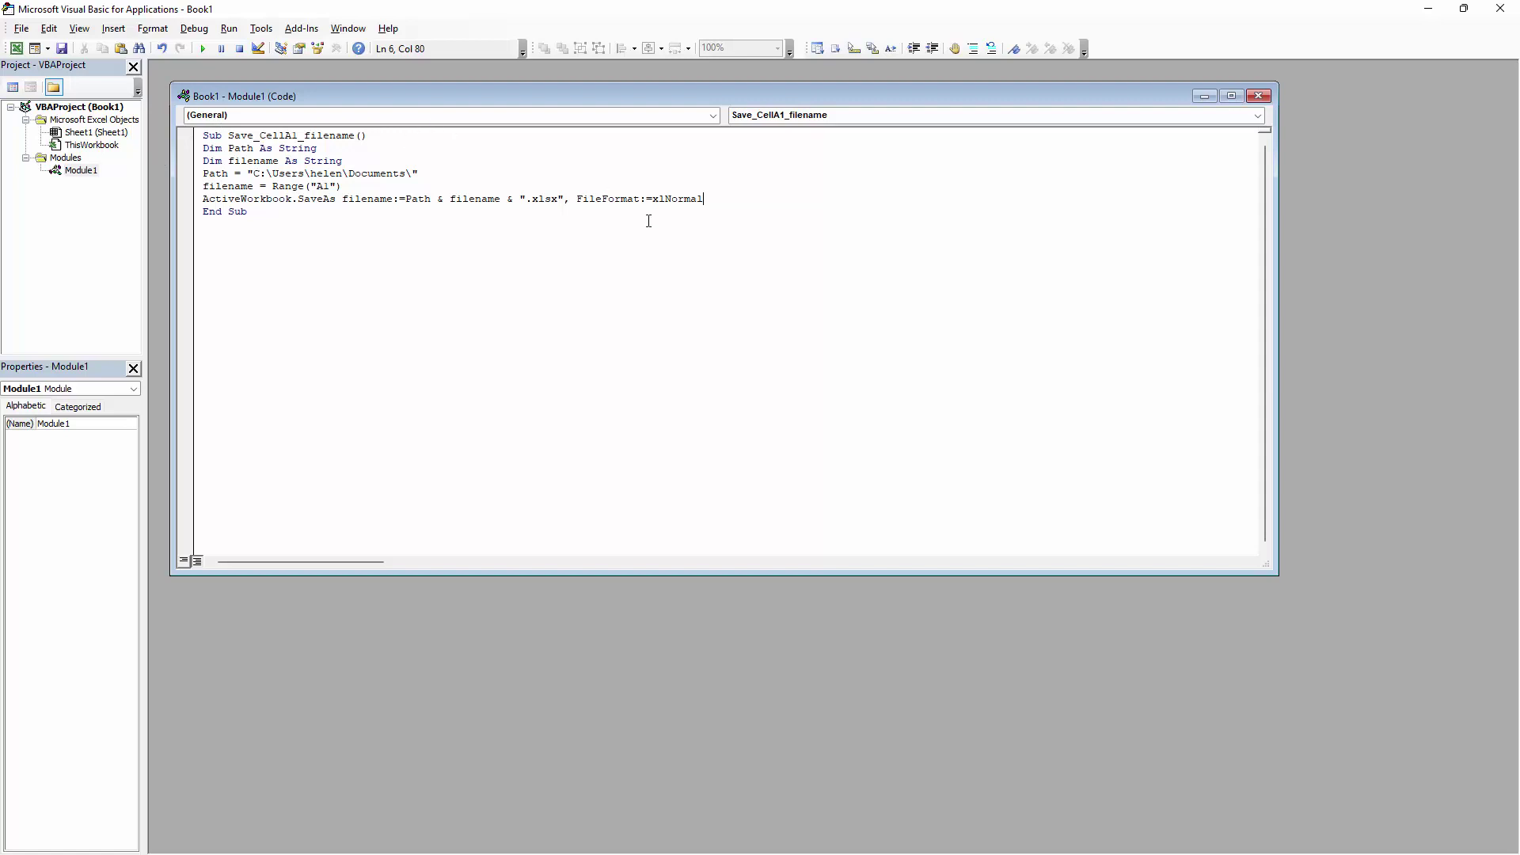
pyautogui.click(1429, 10)
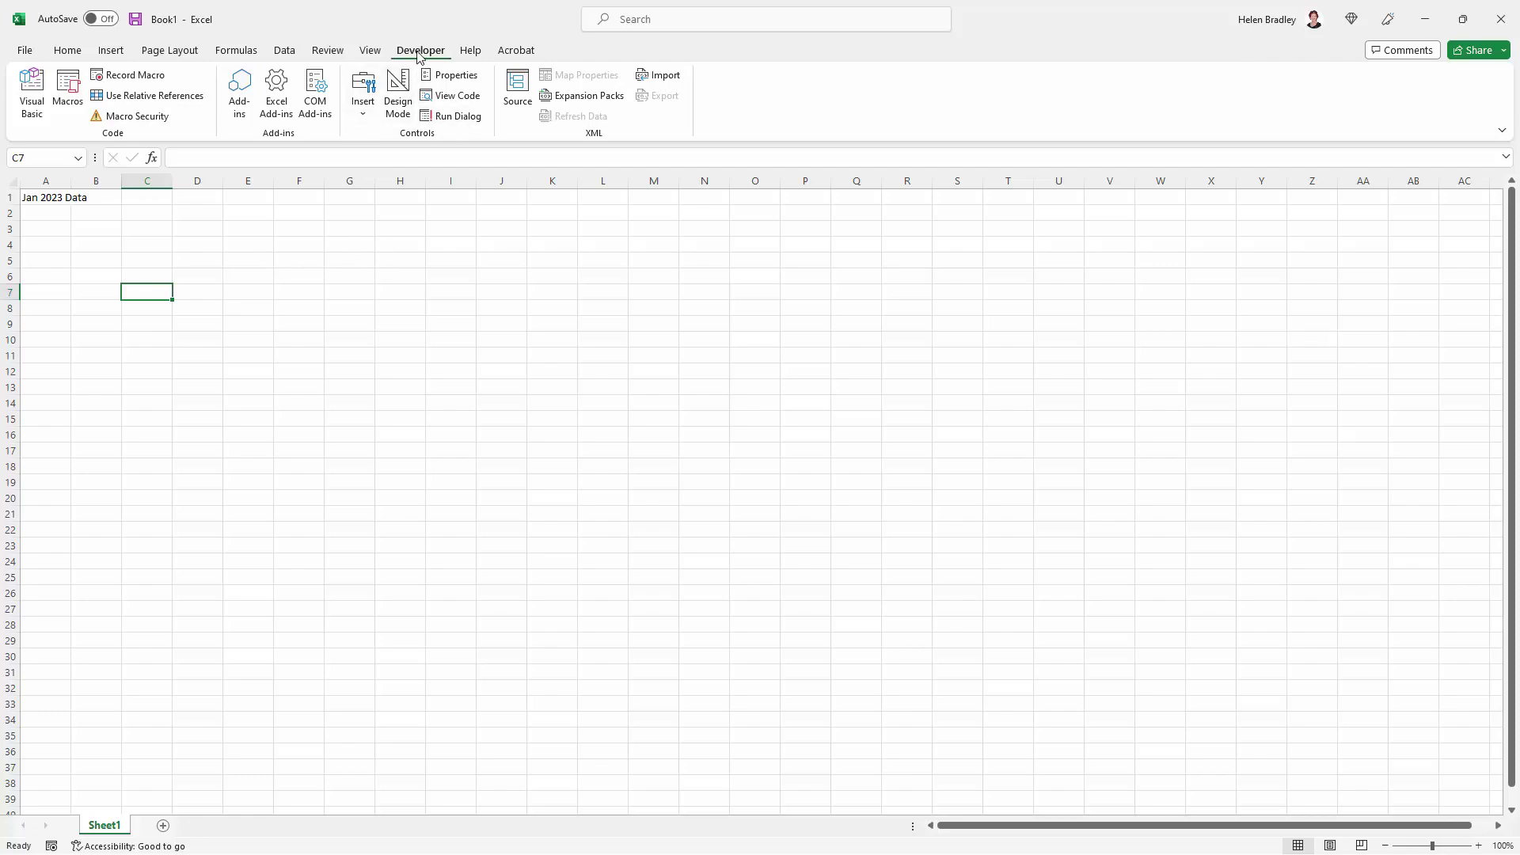
# Check the Customize Ribbon settings in Excel Options and close with OK.
pyautogui.click(25, 52)
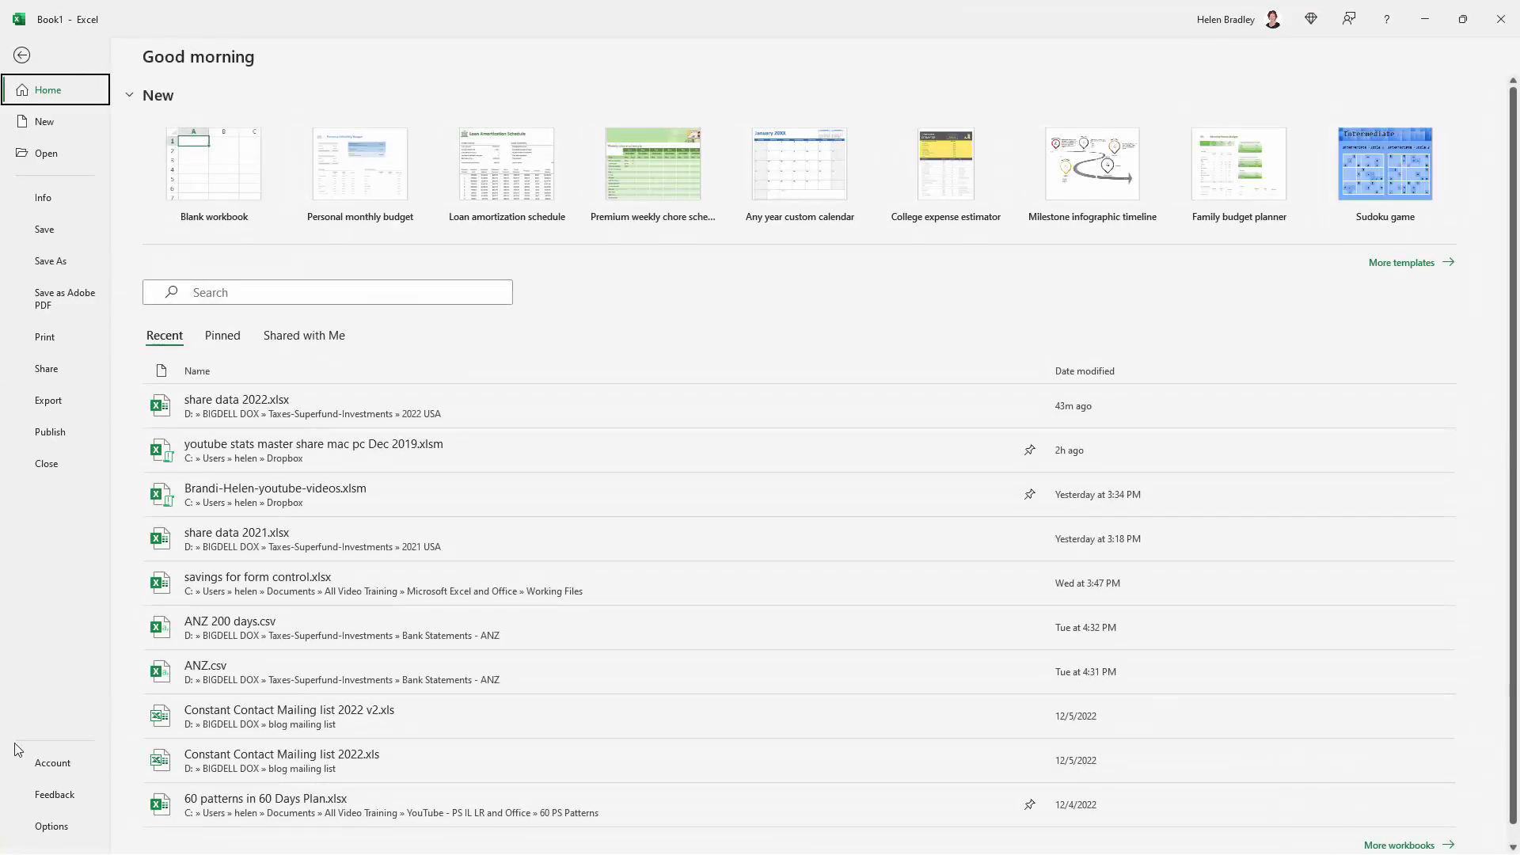
pyautogui.click(50, 827)
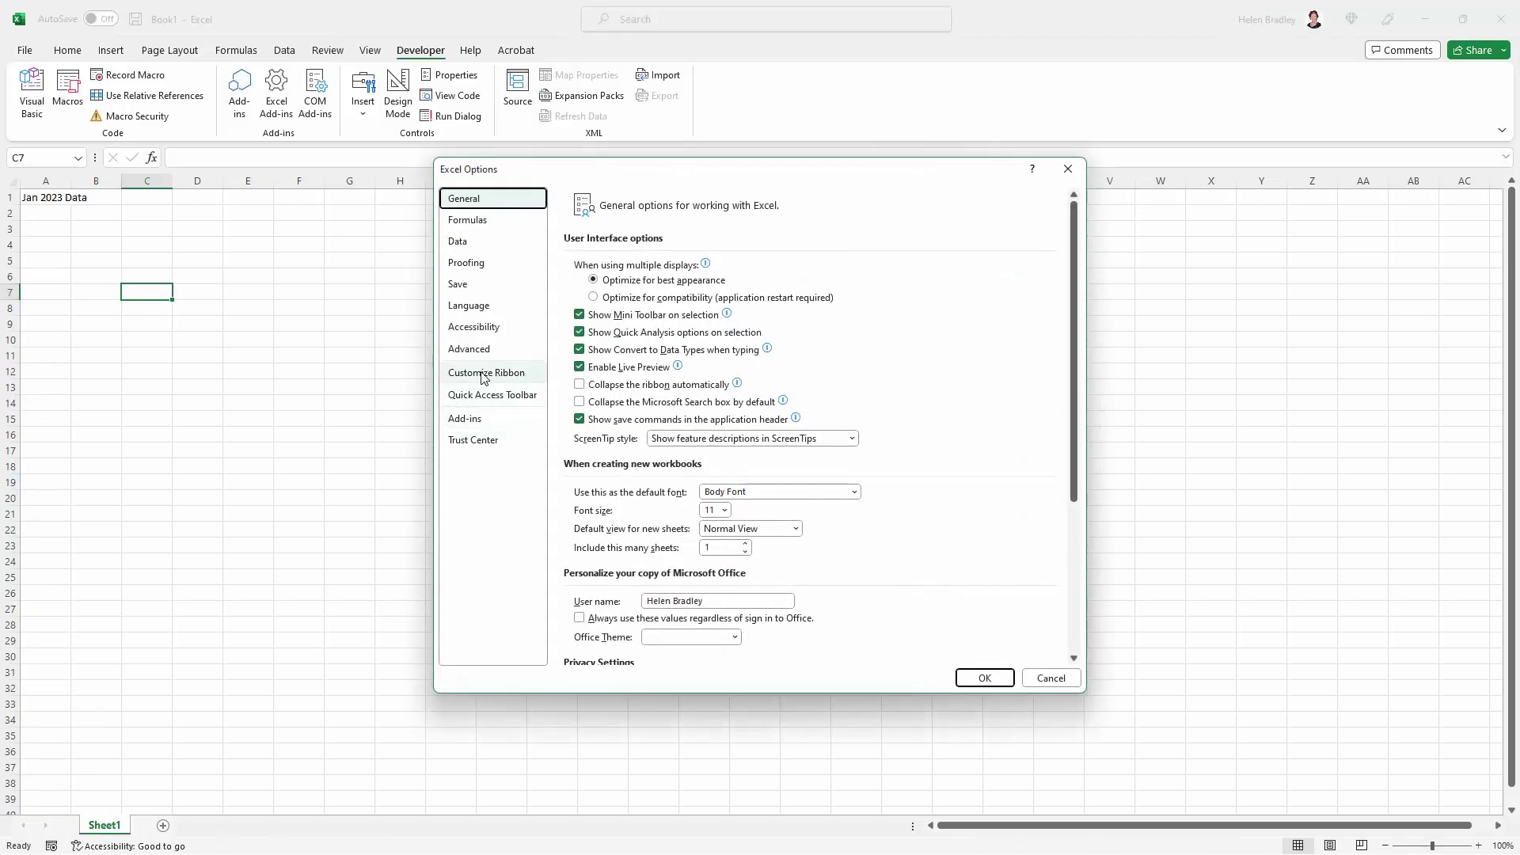
pyautogui.click(485, 375)
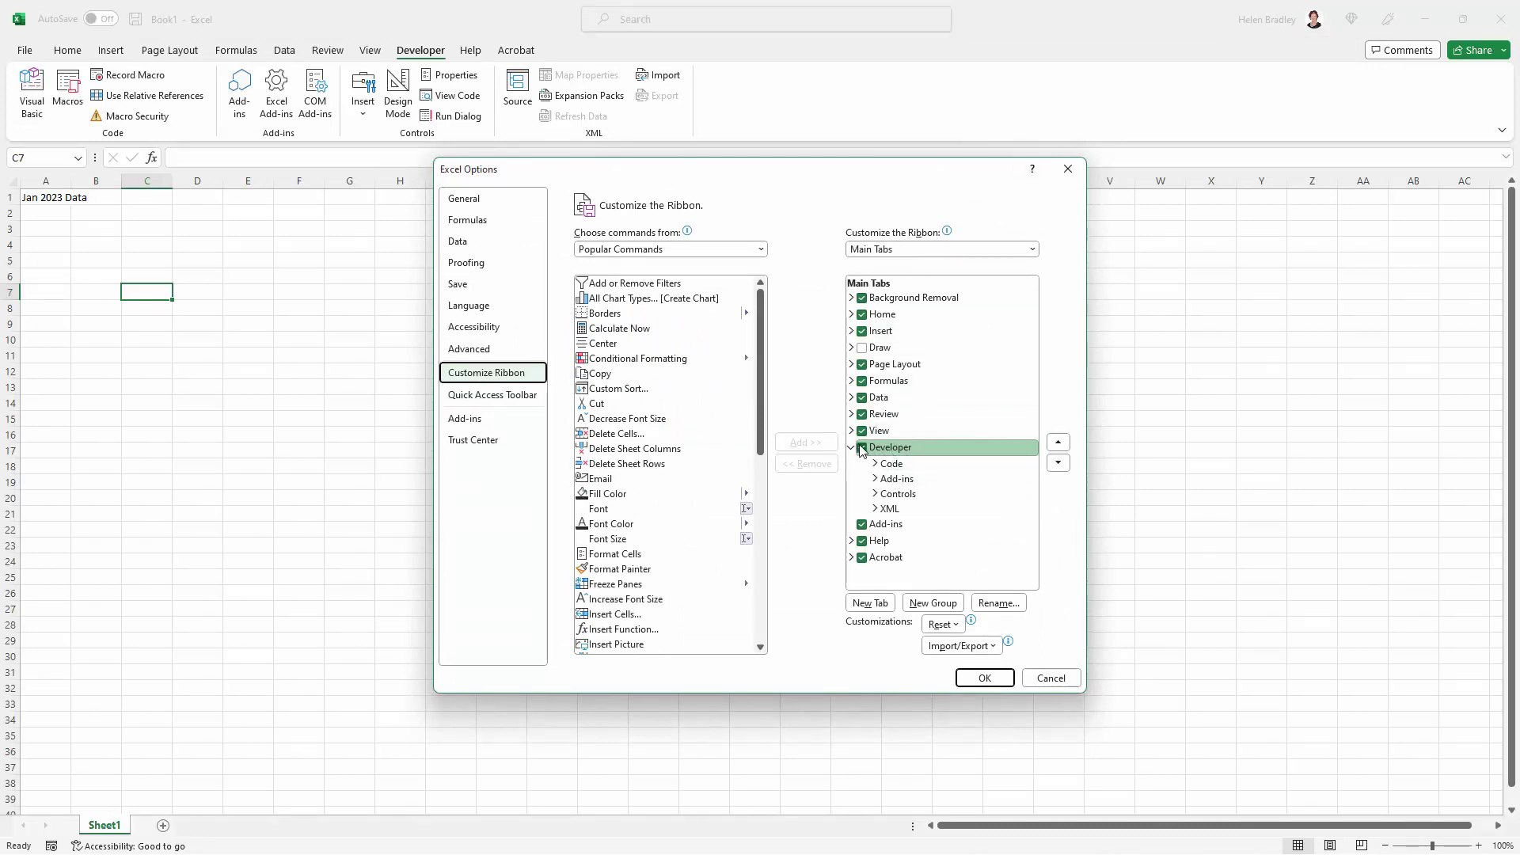
pyautogui.click(985, 678)
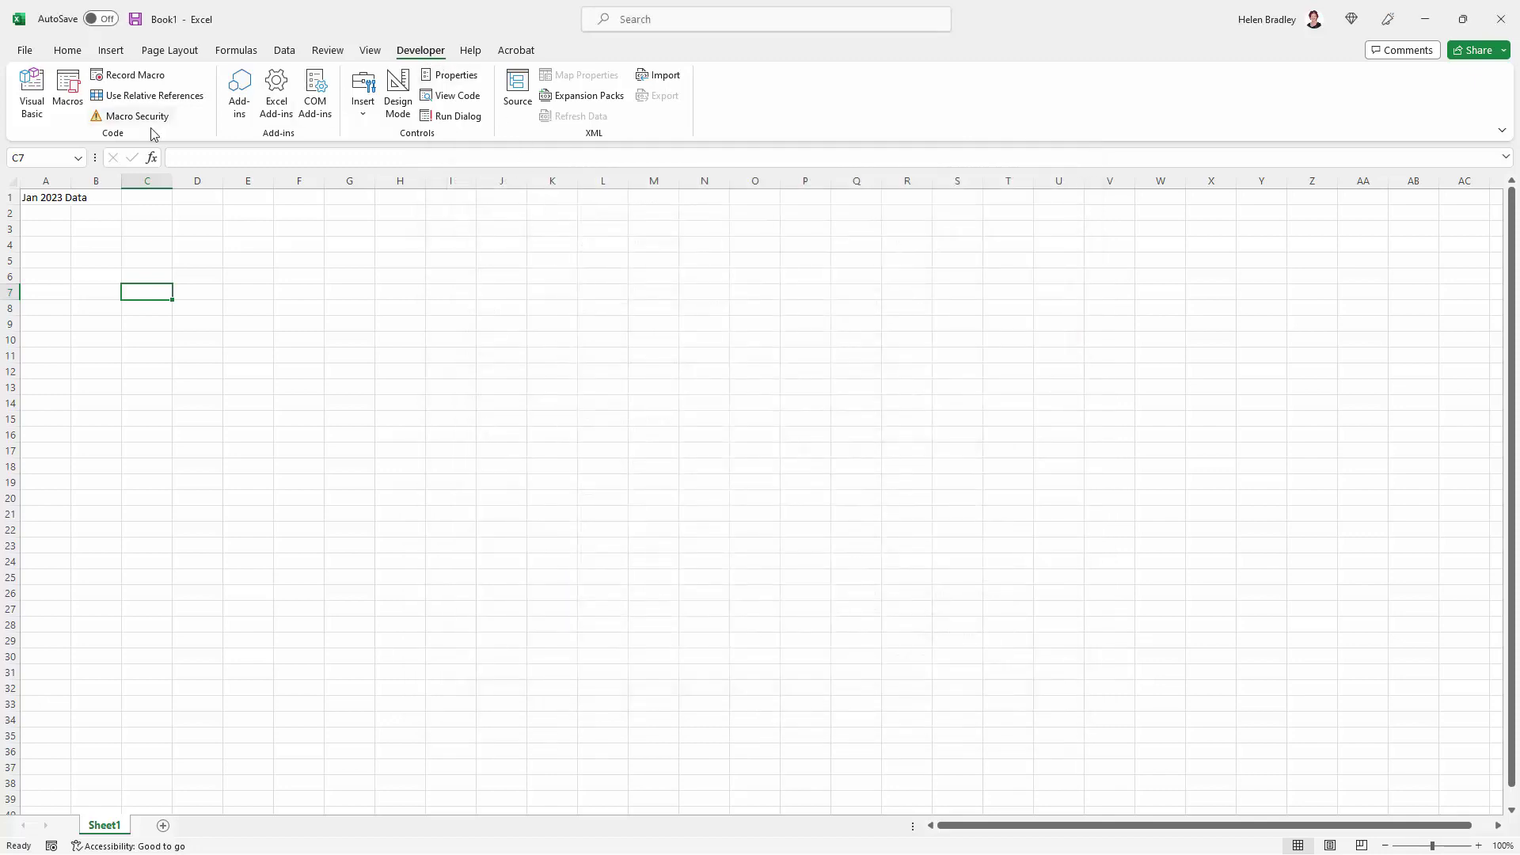
# Start recording a macro named Junk stored in the Personal Macro Workbook.
pyautogui.click(134, 76)
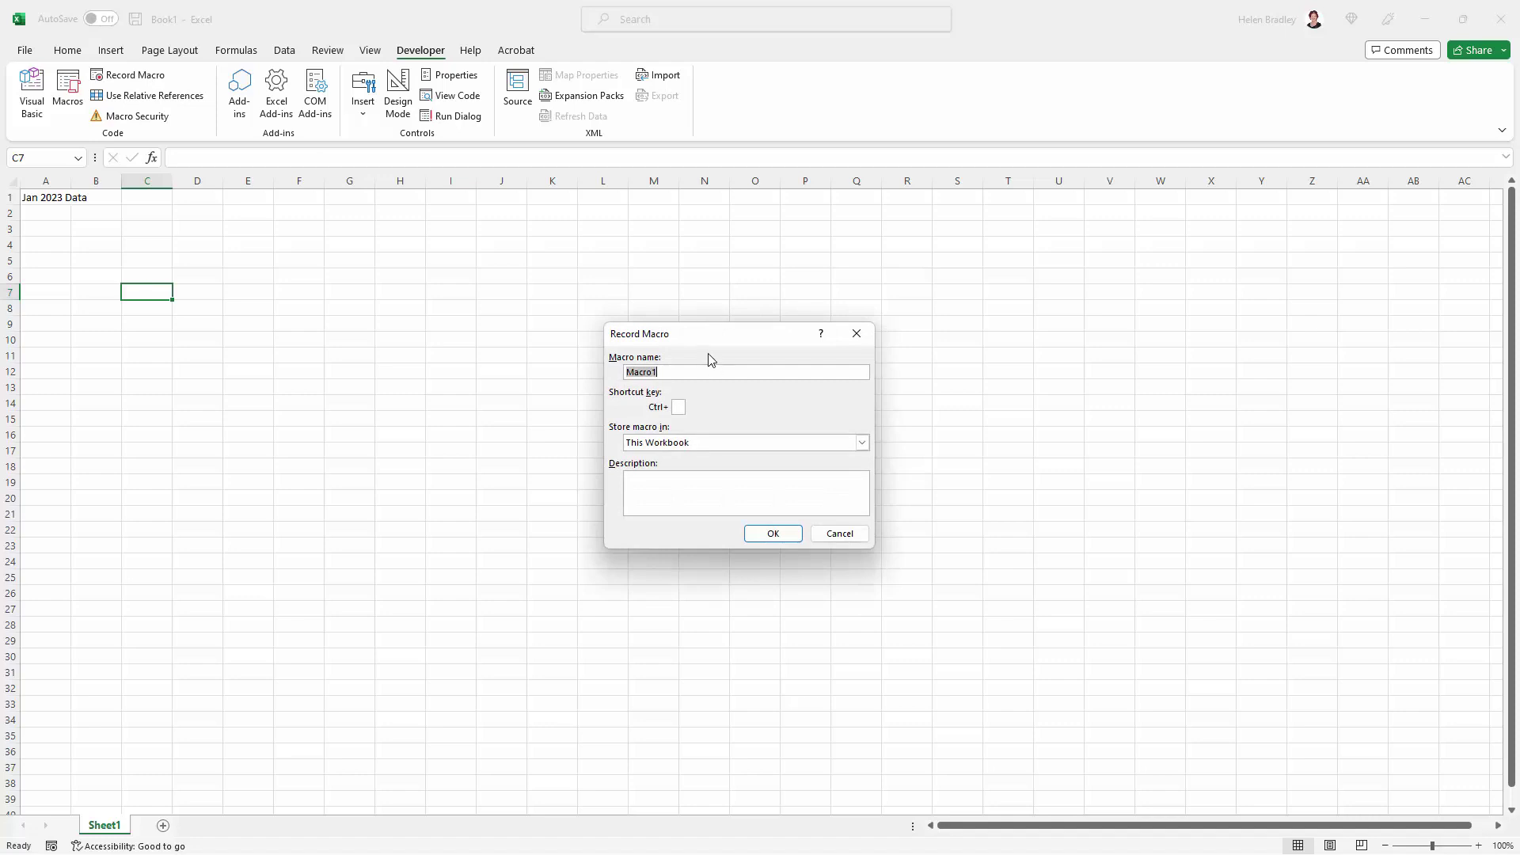
pyautogui.write('Junk')
pyautogui.click(694, 445)
pyautogui.click(695, 459)
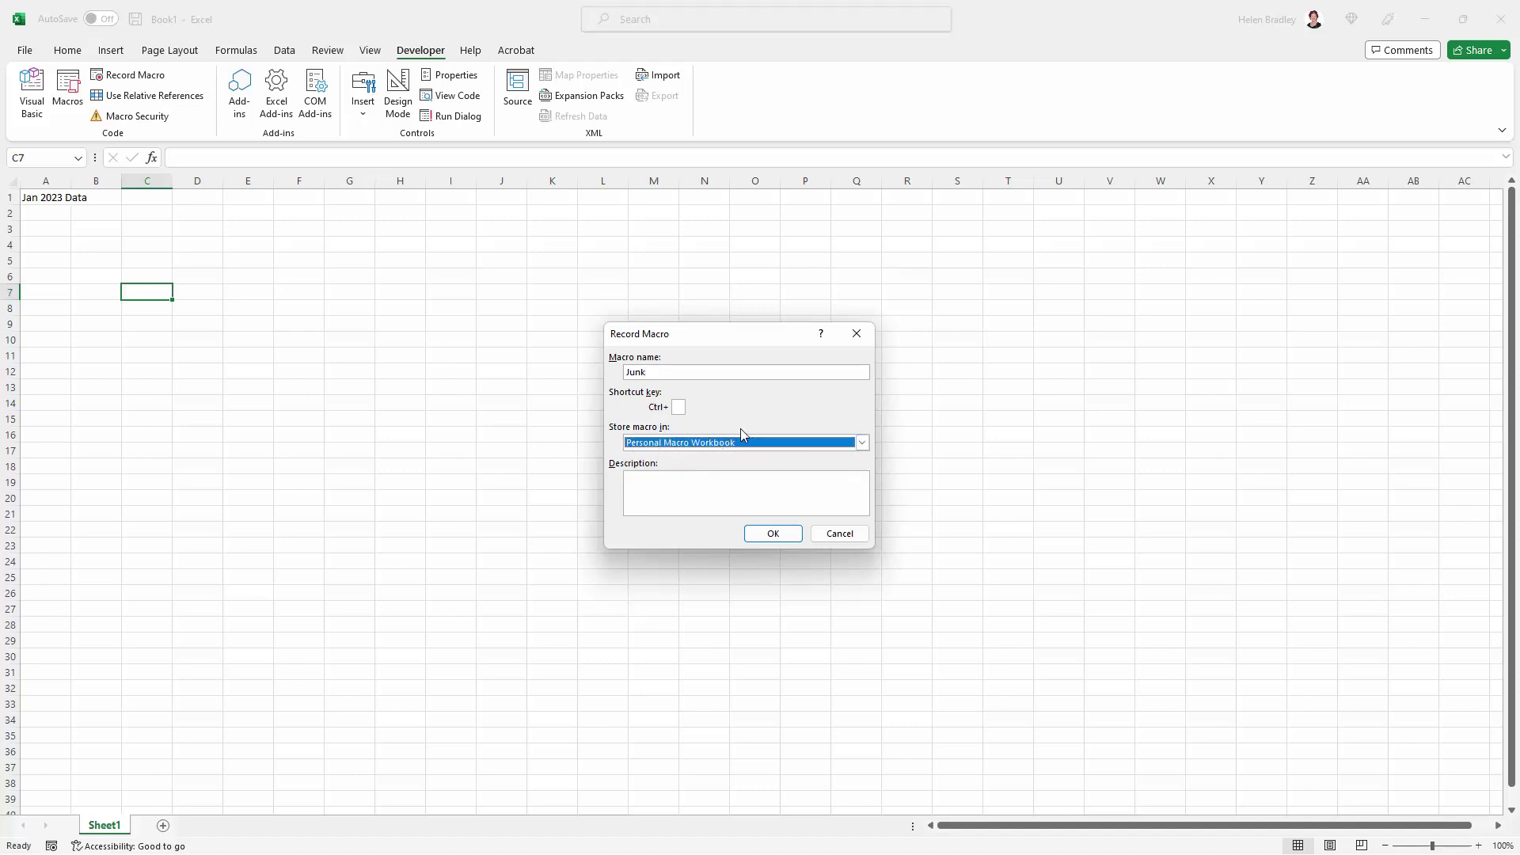
pyautogui.click(772, 535)
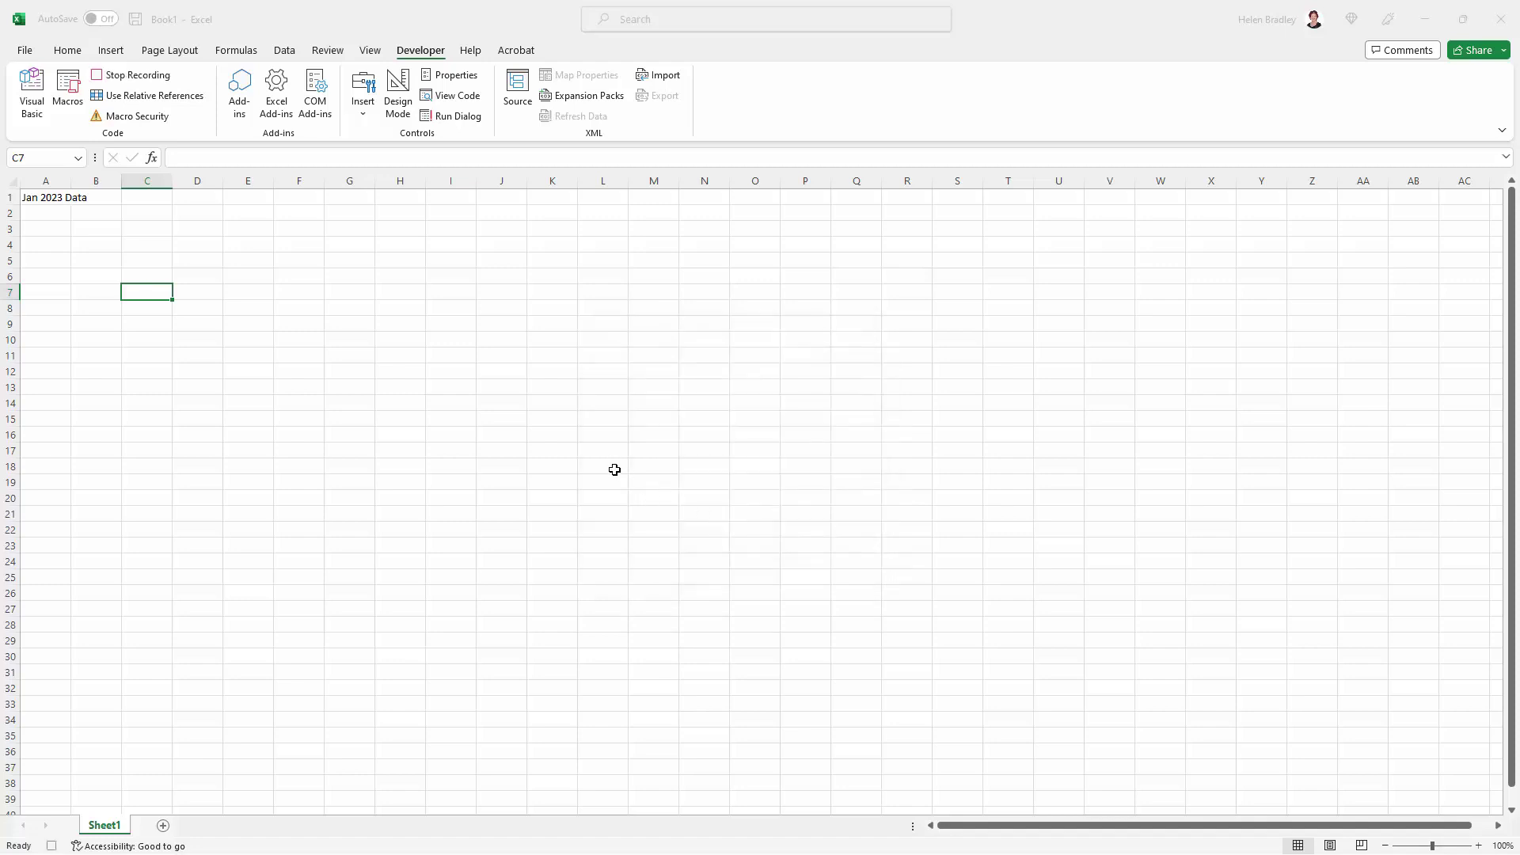
# Enter kafhkjdshfkljs in C7 and stop the recording.
pyautogui.write('kafhkjdshfkljs')
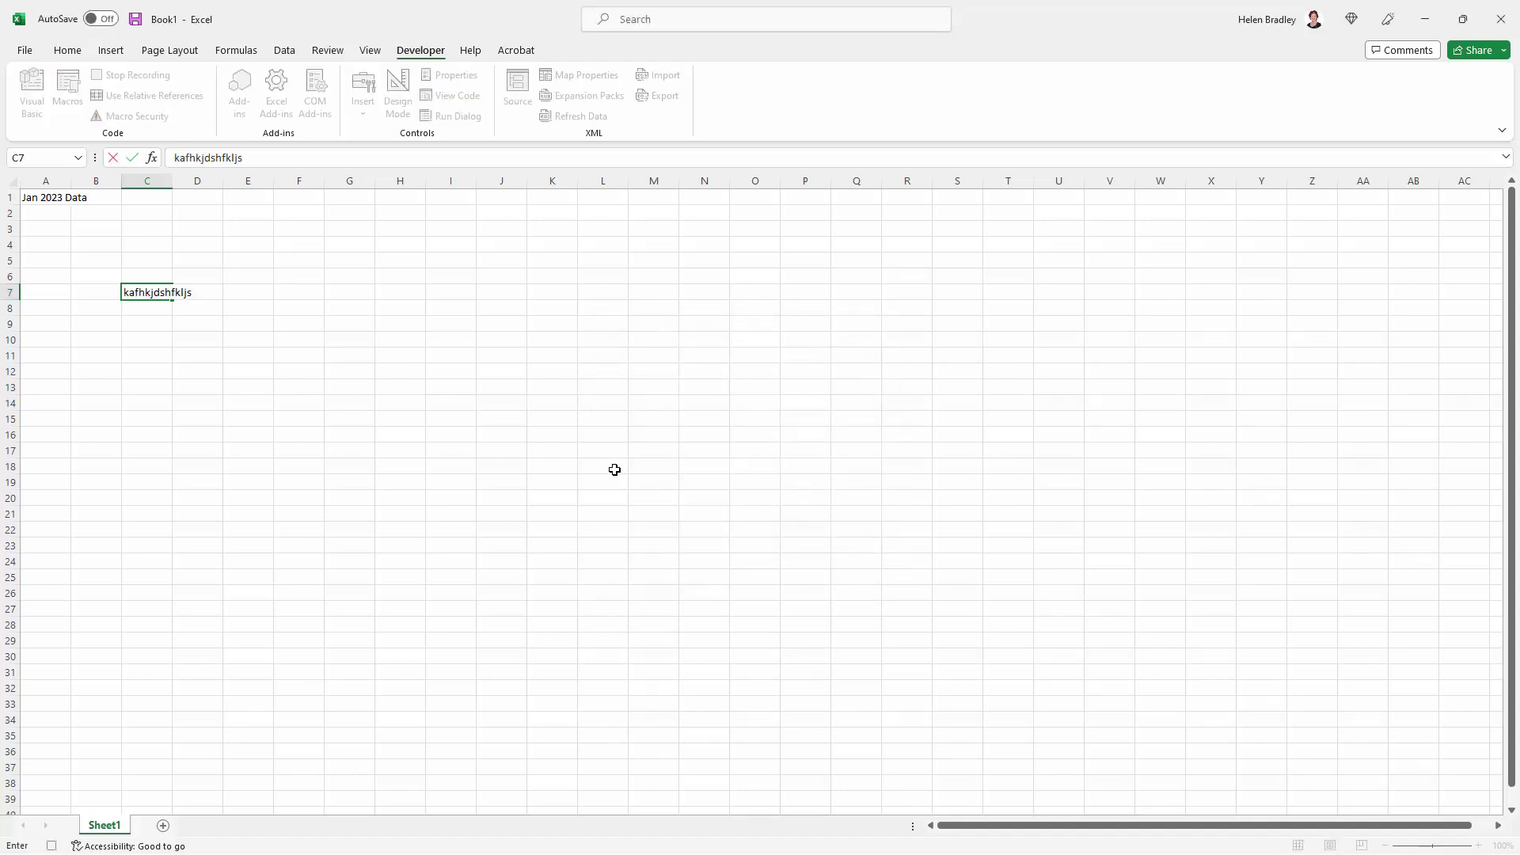
pyautogui.press('Return')
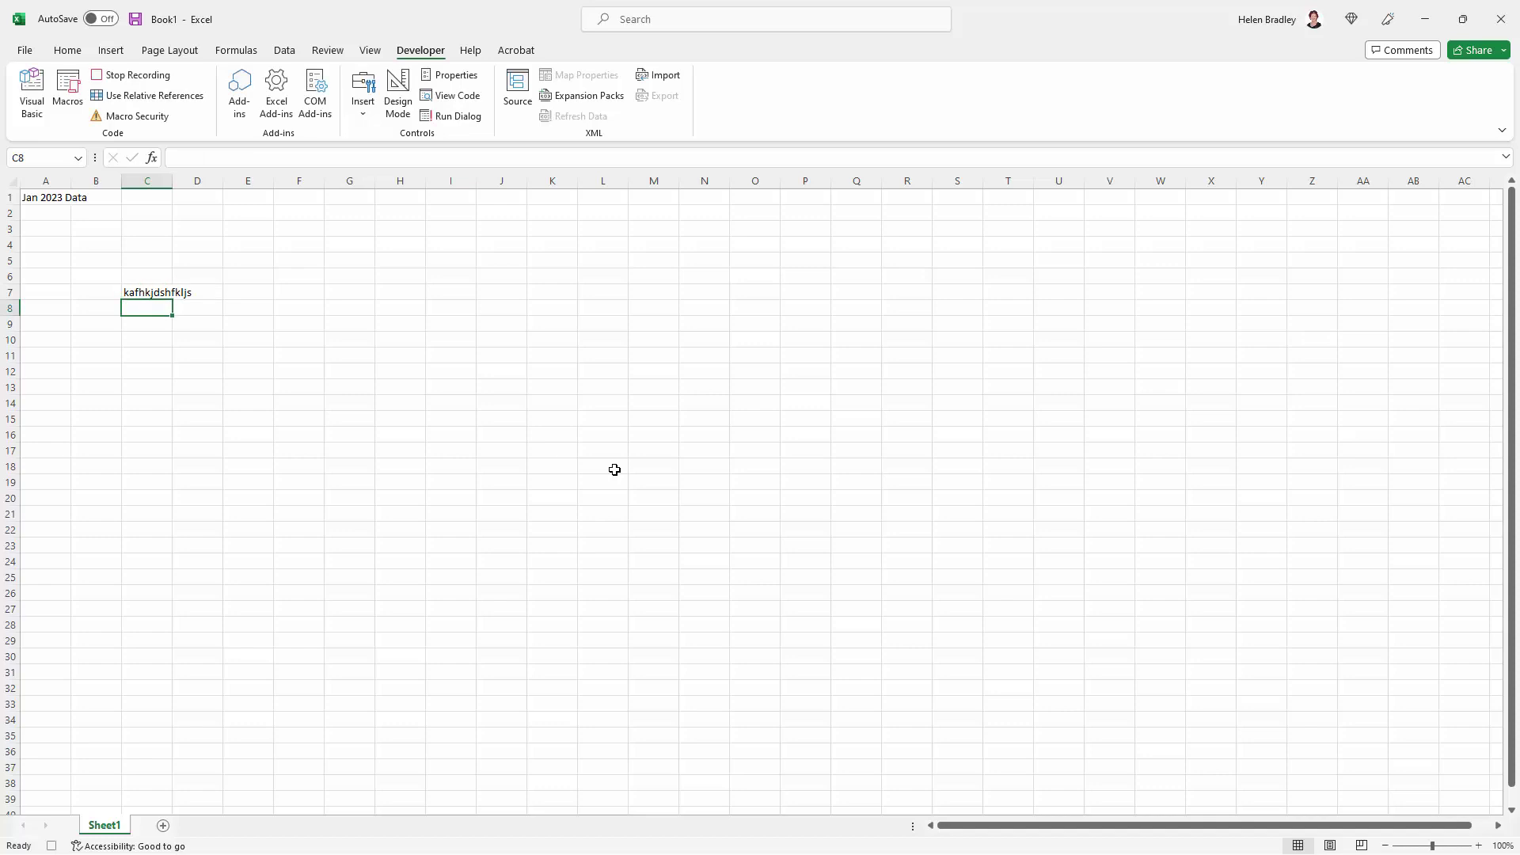
pyautogui.click(131, 77)
# In the VBA editor, open PERSONAL.XLSB's Modules > Module1 to view the Junk code, then save.
pyautogui.click(30, 94)
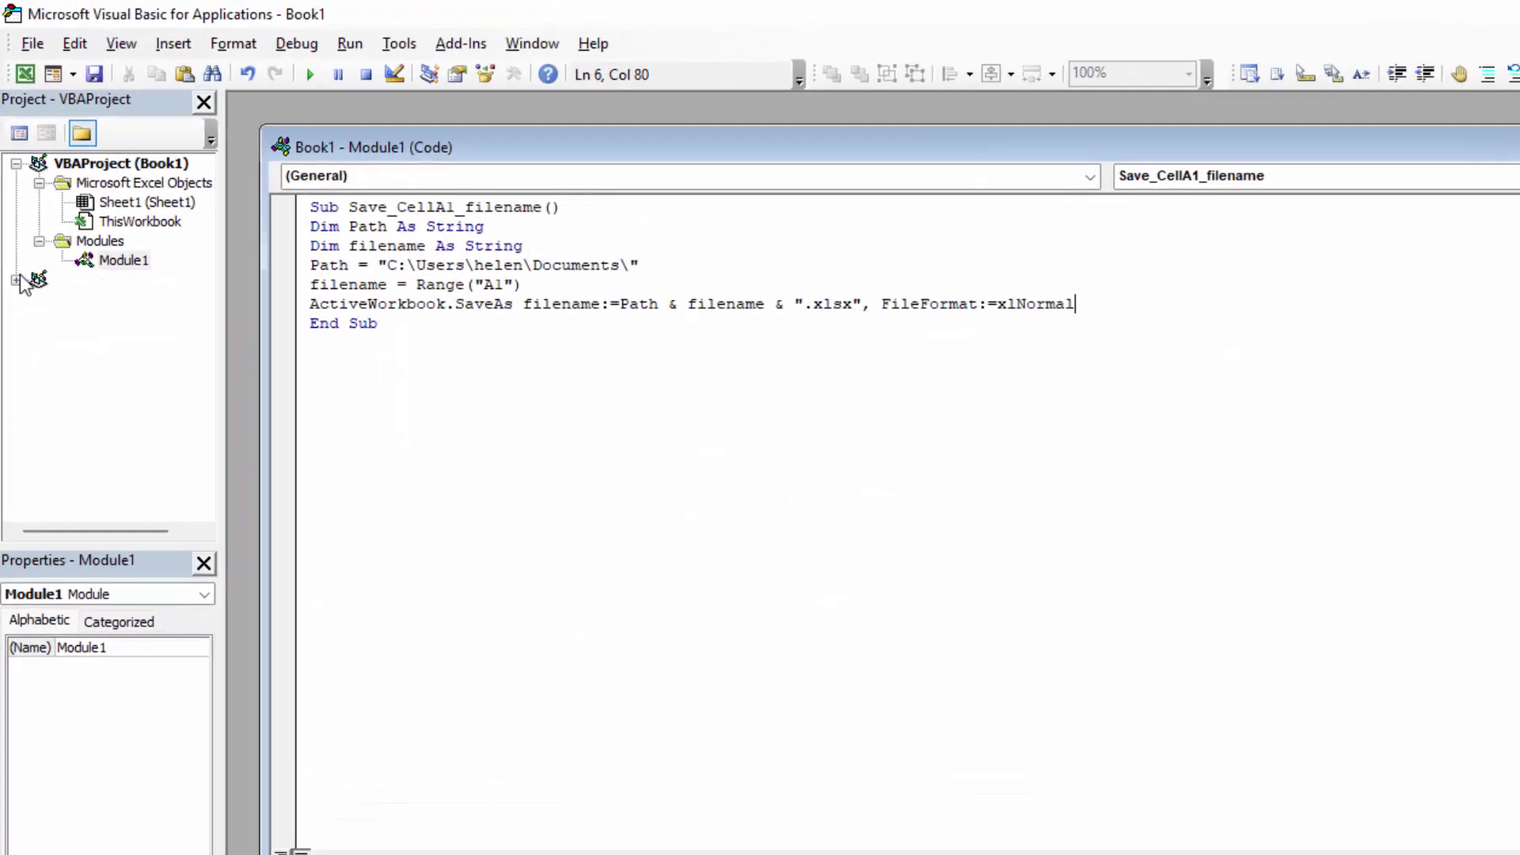
pyautogui.click(39, 183)
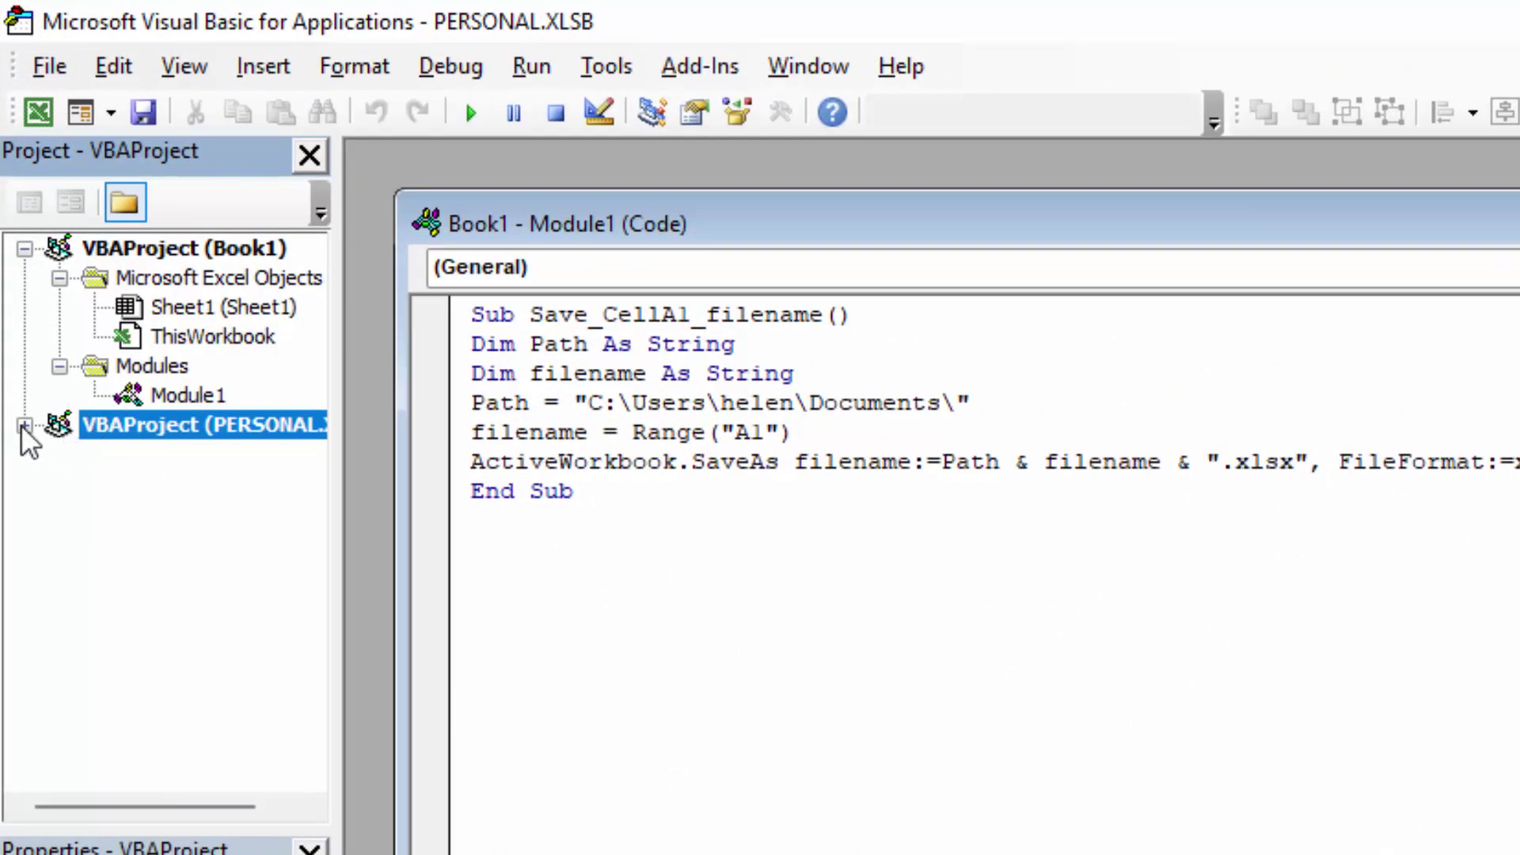
pyautogui.click(24, 425)
pyautogui.click(97, 484)
pyautogui.click(61, 485)
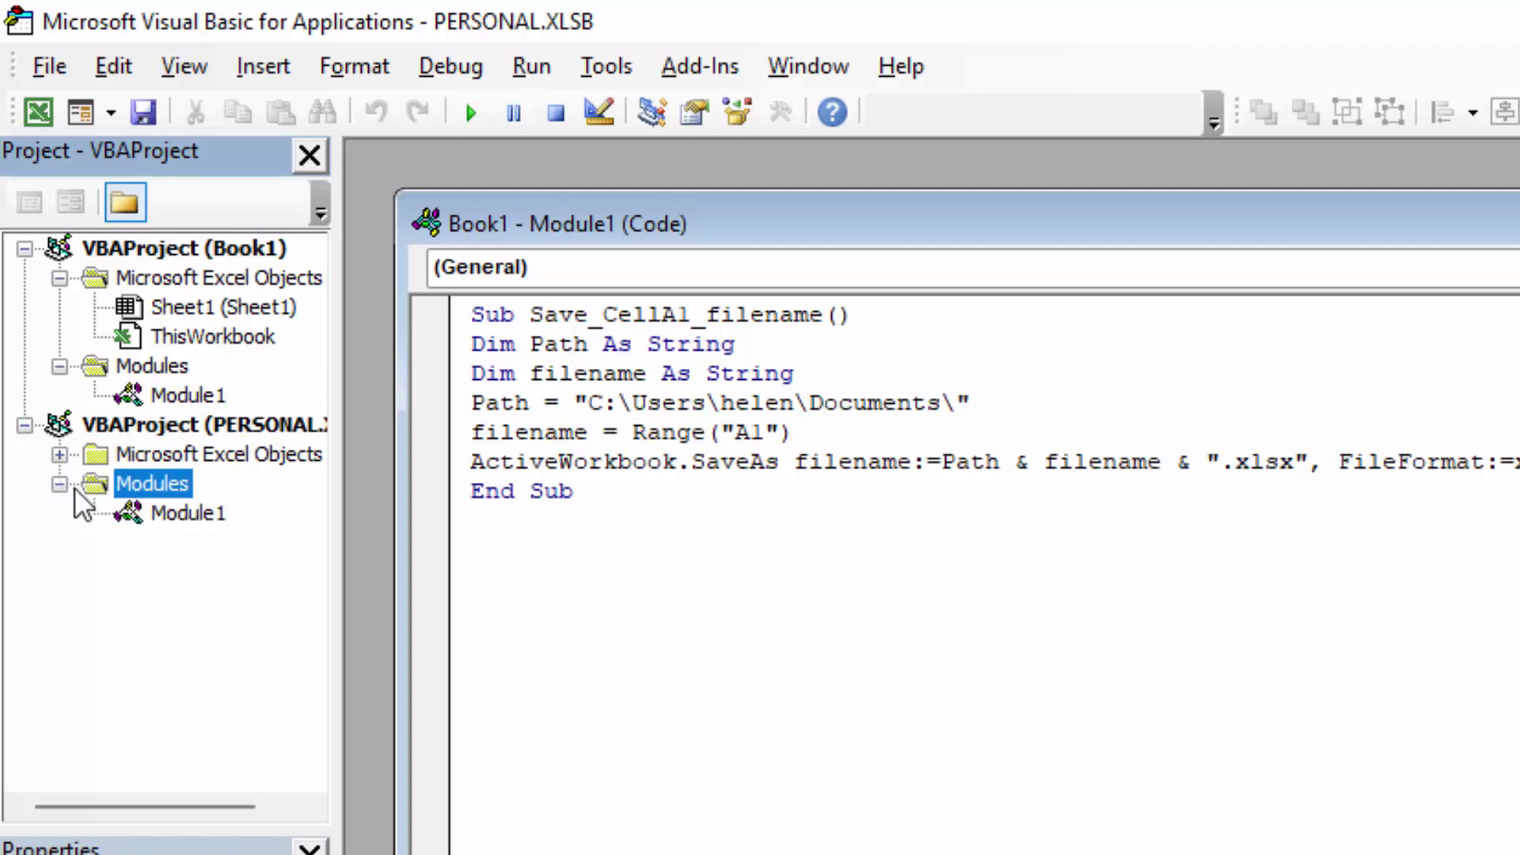
pyautogui.click(163, 514)
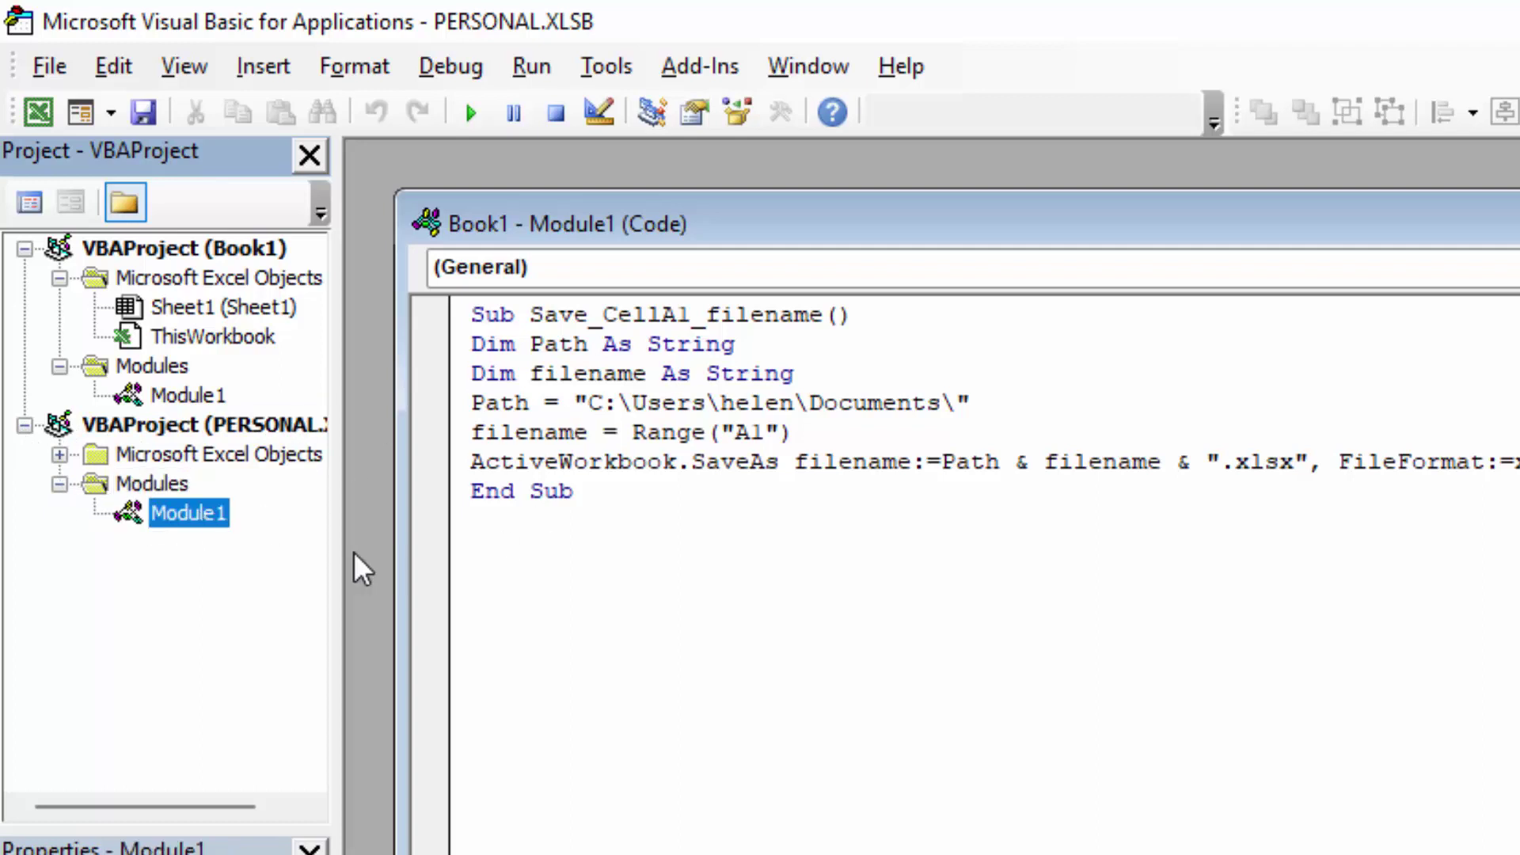
pyautogui.doubleClick(190, 513)
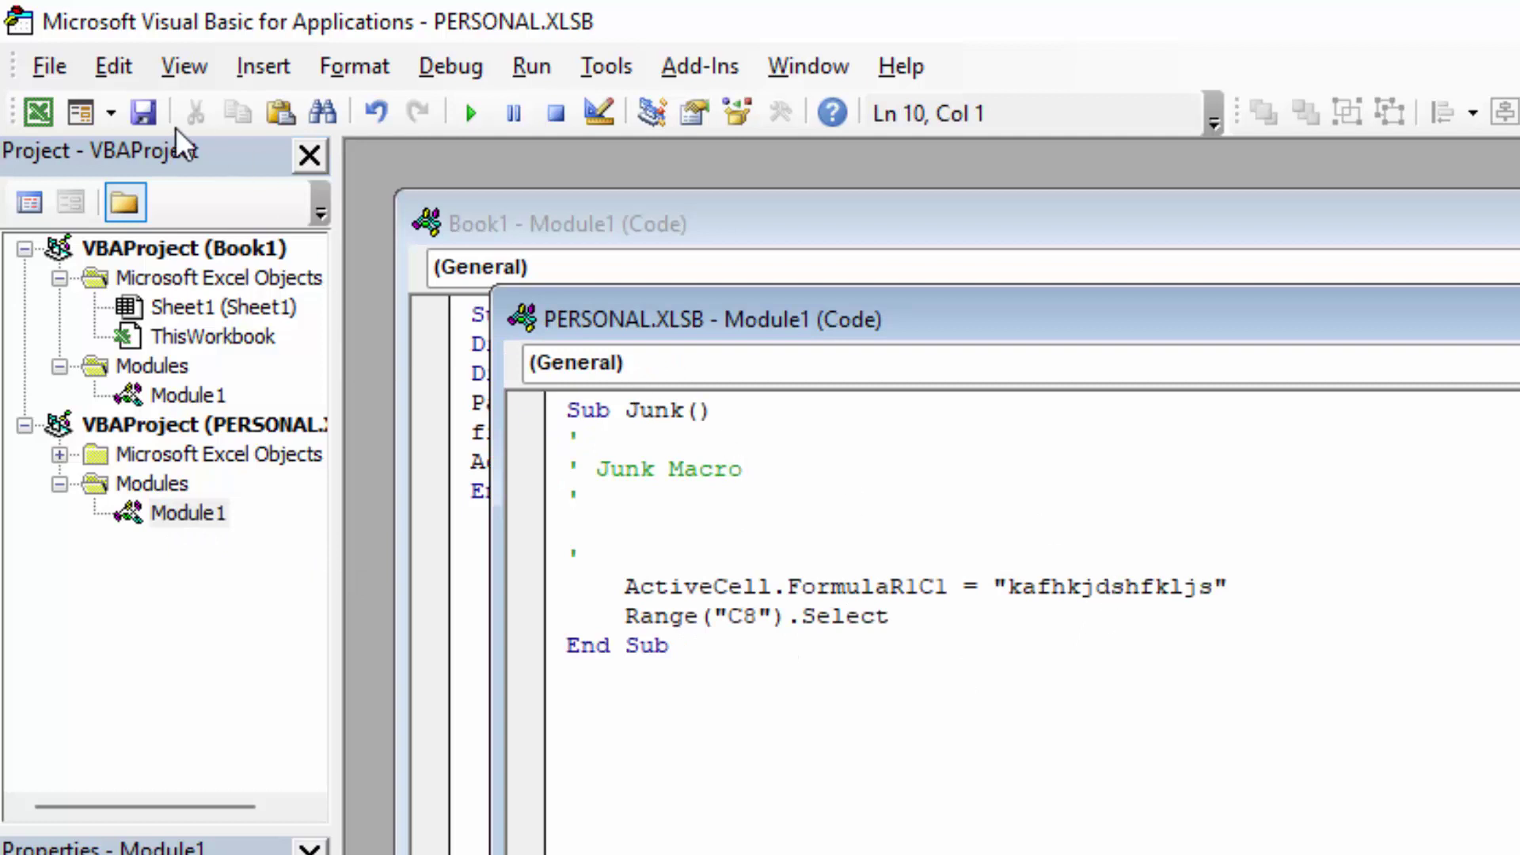
pyautogui.click(147, 120)
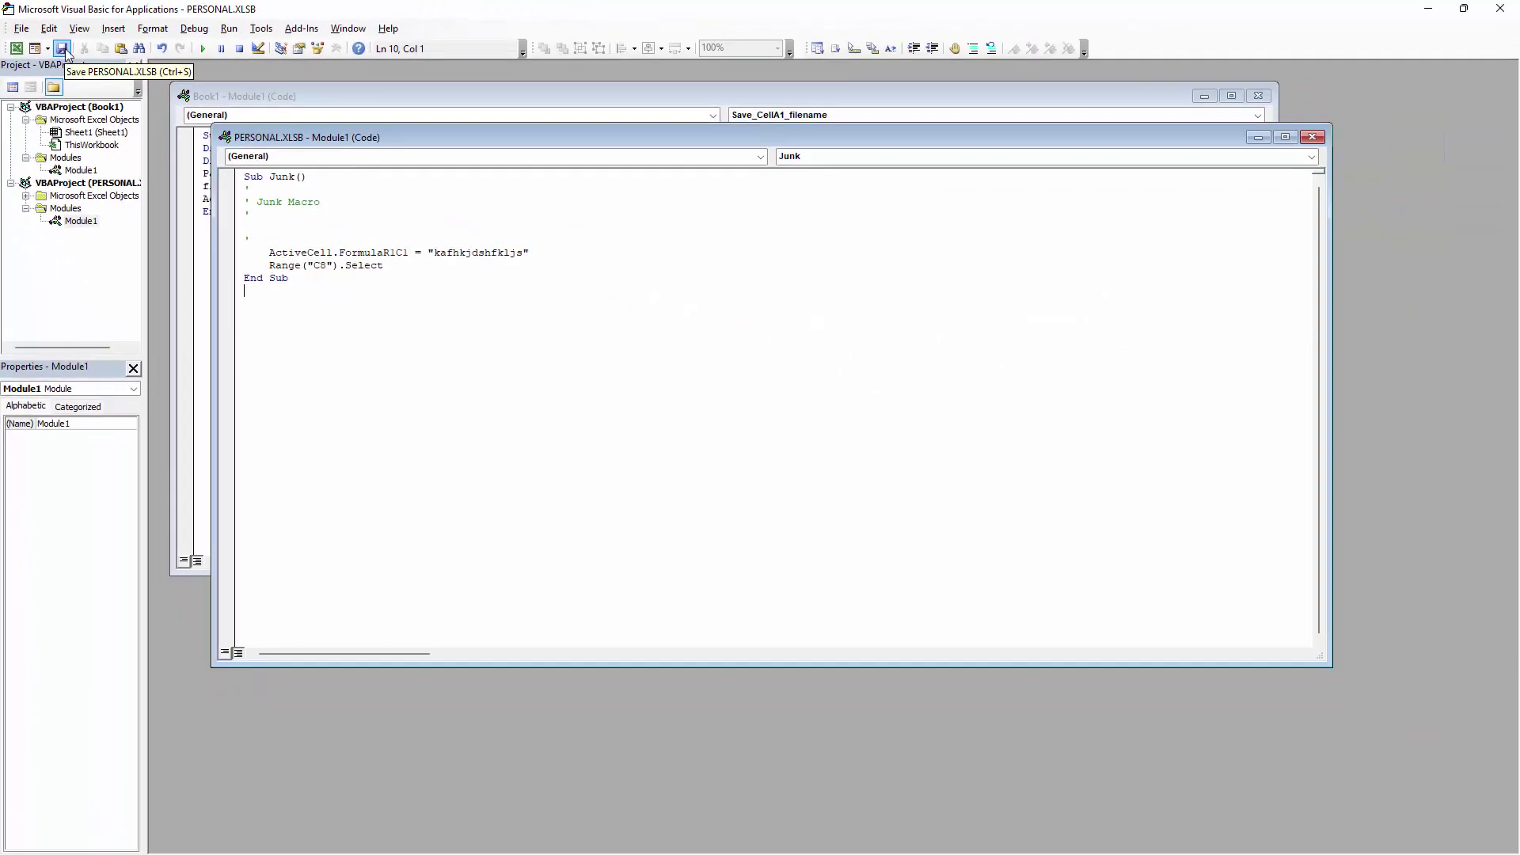
# Save the macro workbook as filesave.xlsm, then start a fresh blank workbook.
pyautogui.click(1499, 10)
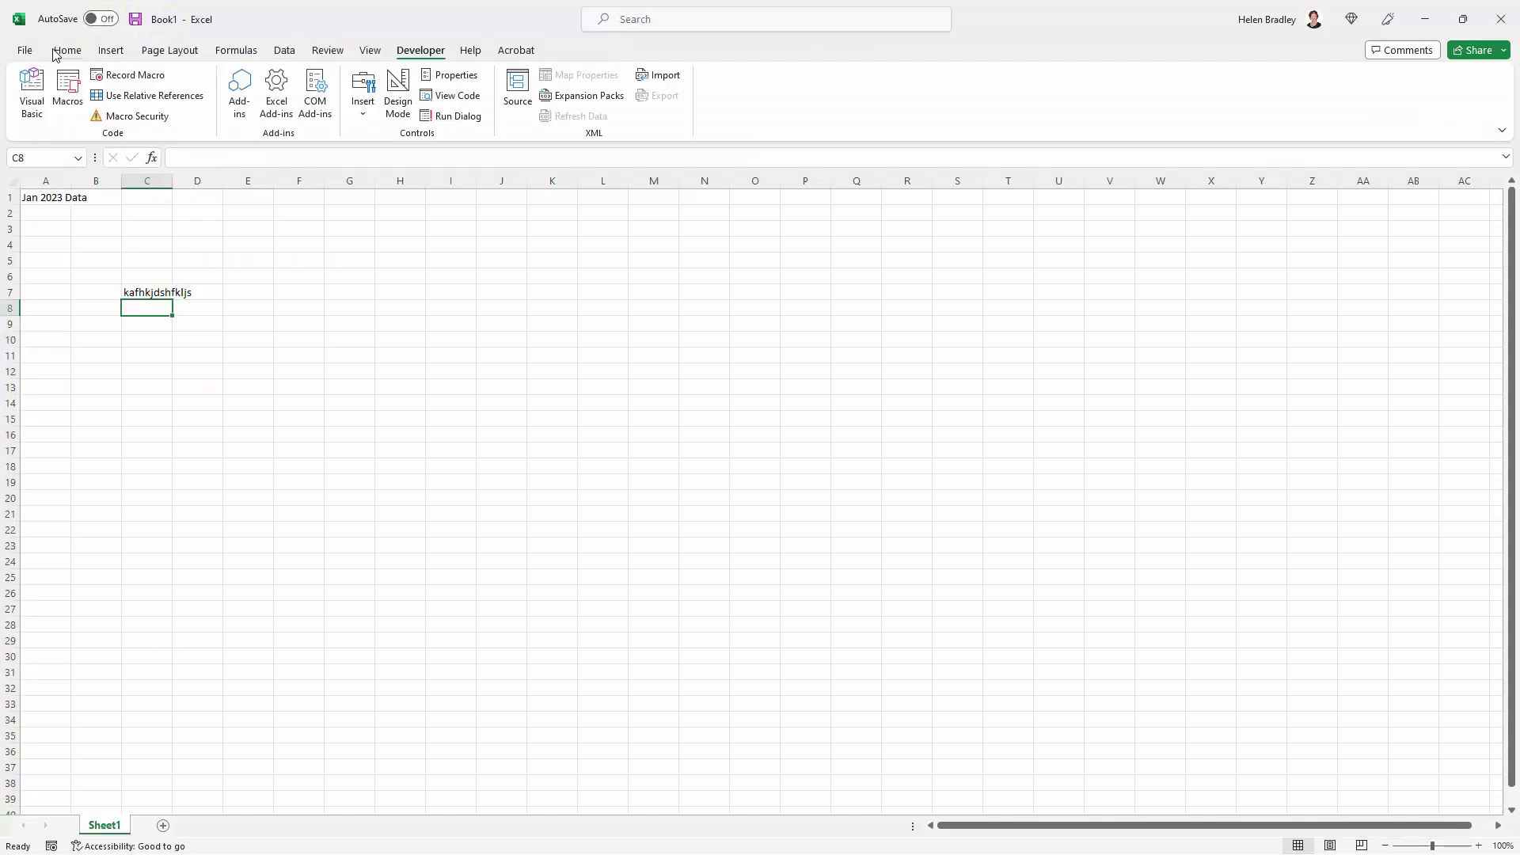
pyautogui.click(136, 19)
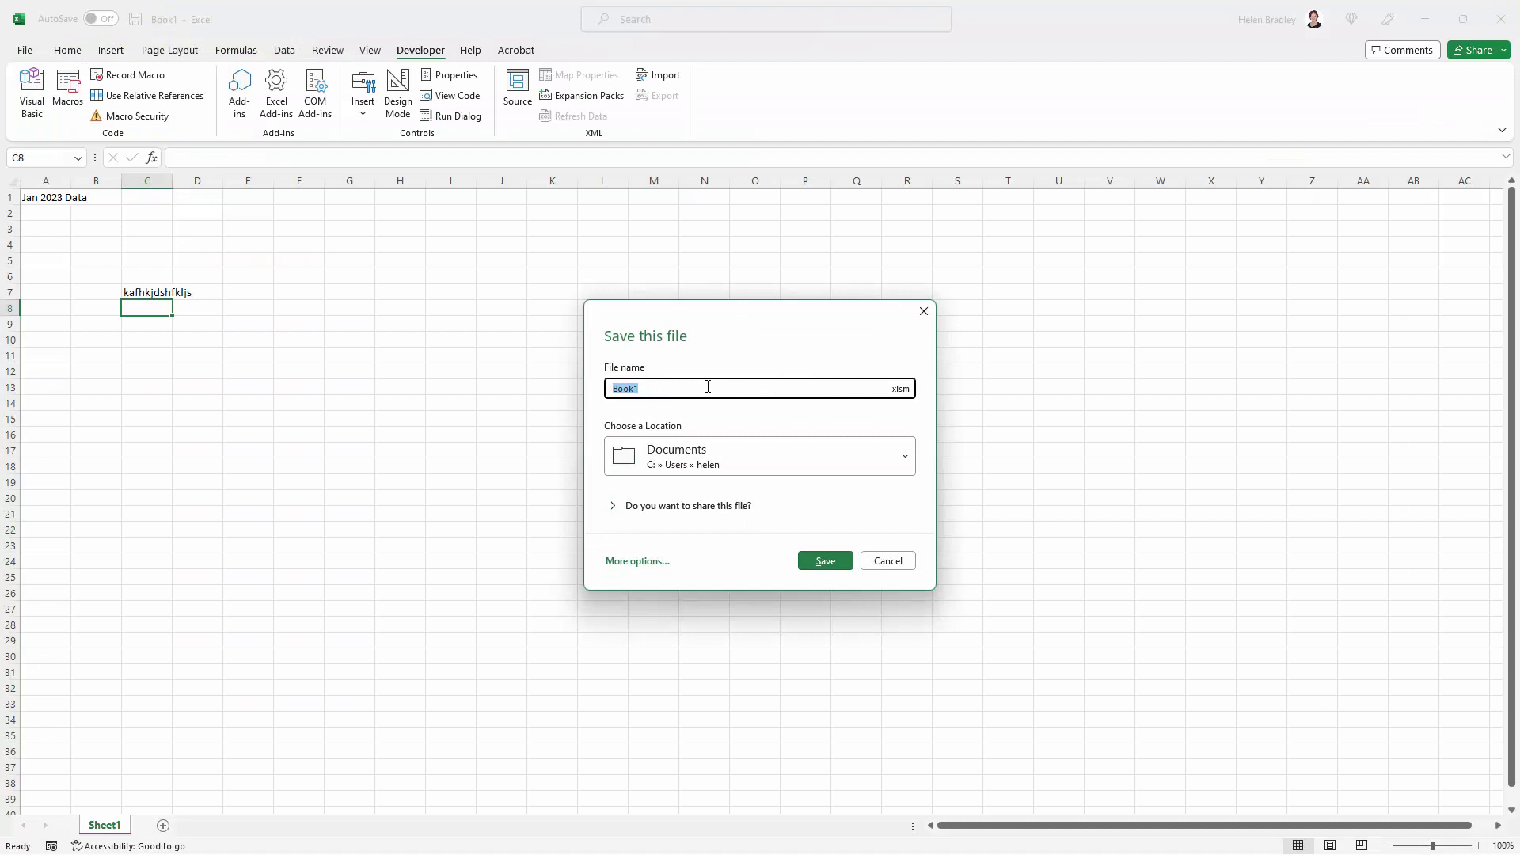
pyautogui.write('fi')
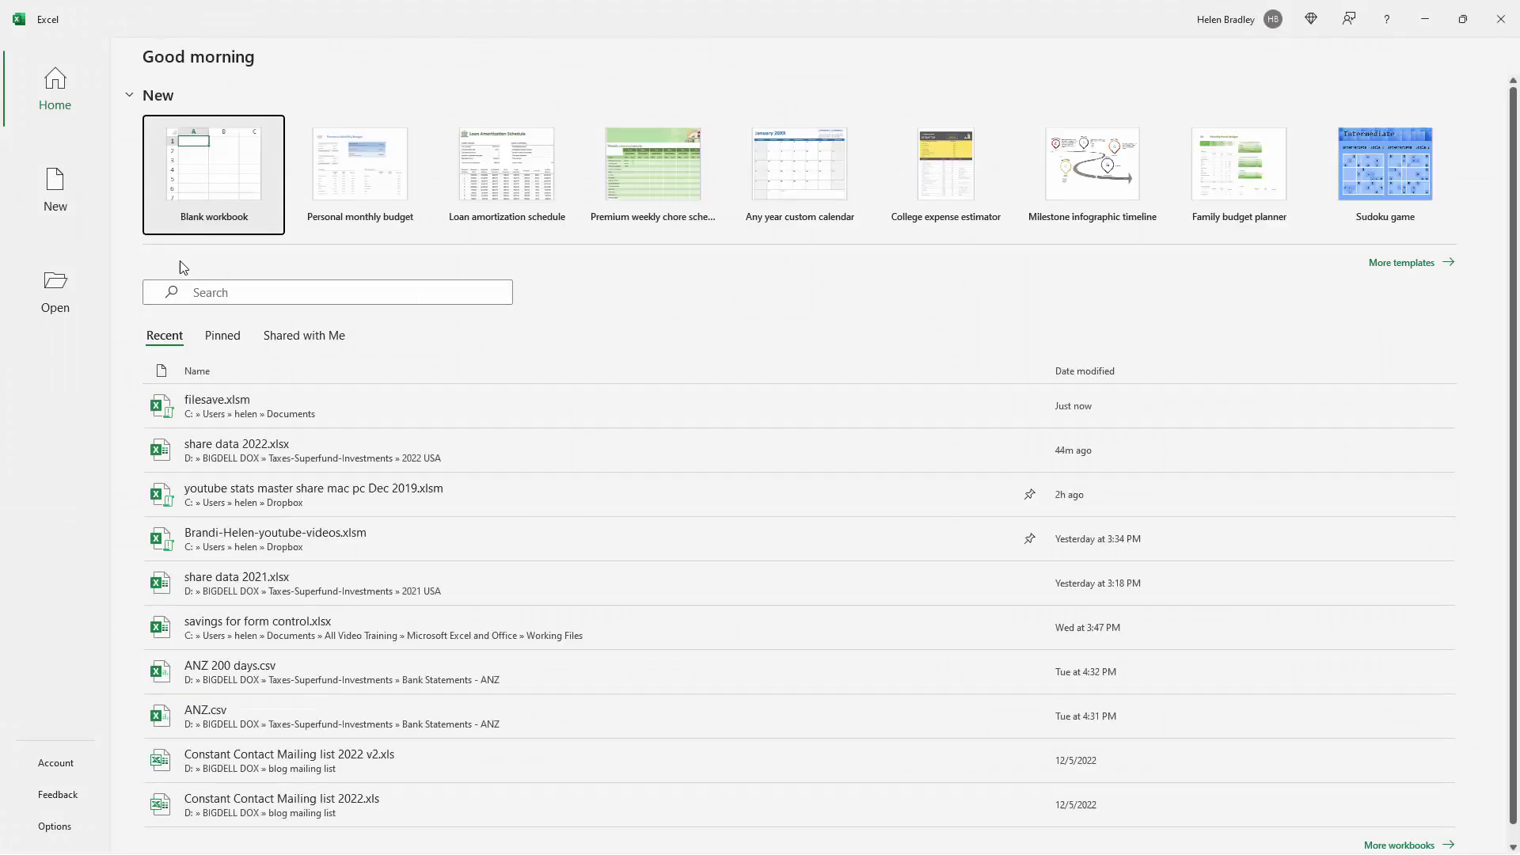
pyautogui.click(210, 186)
pyautogui.click(165, 292)
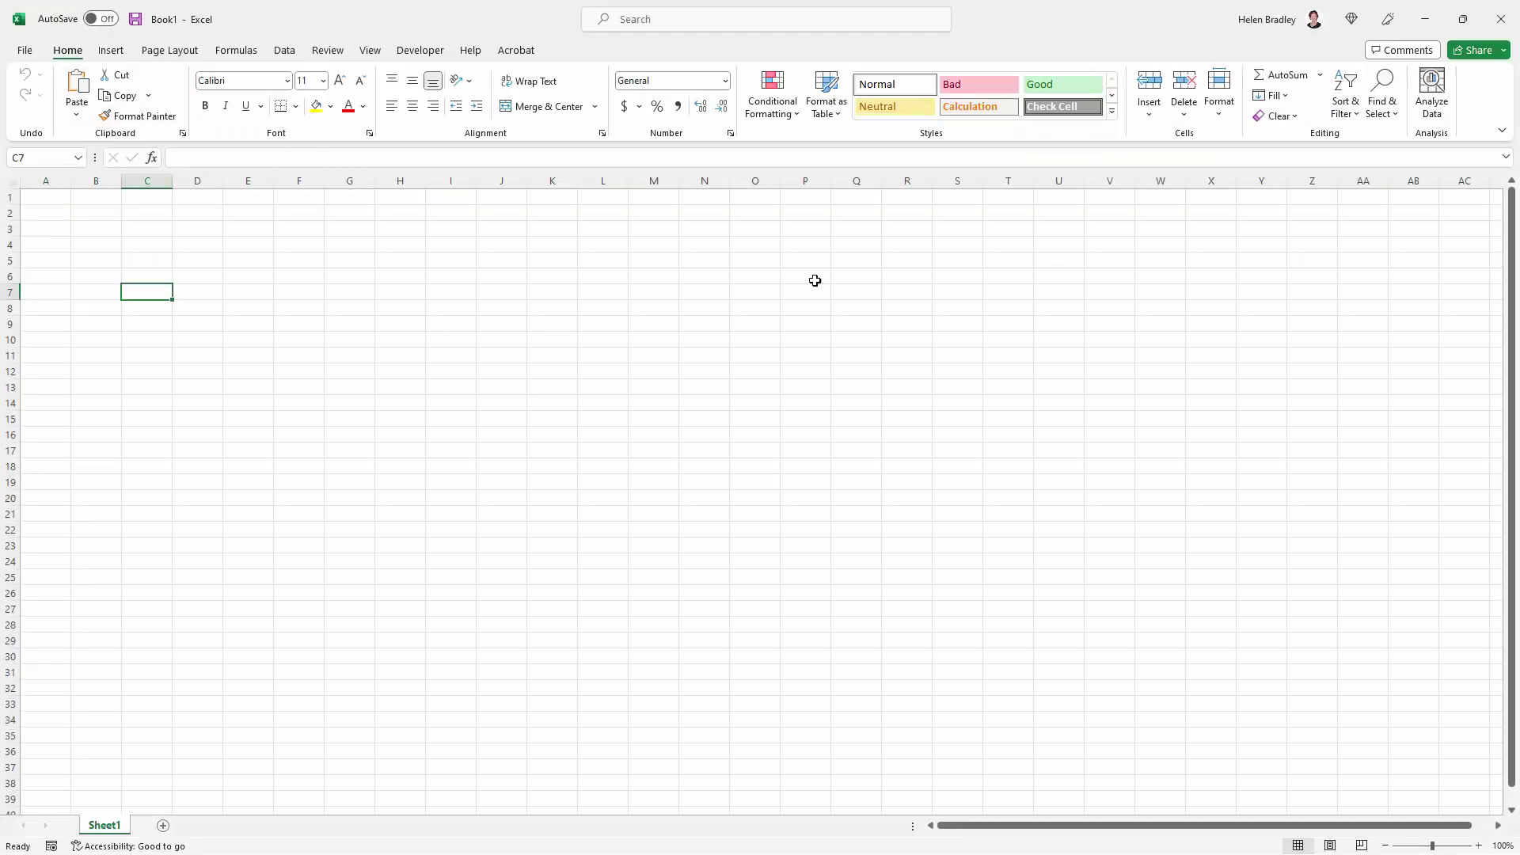
# Run PERSONAL.XLSB!Junk from View > Macros so C7 gets kafhkjdshfkljs.
pyautogui.click(370, 50)
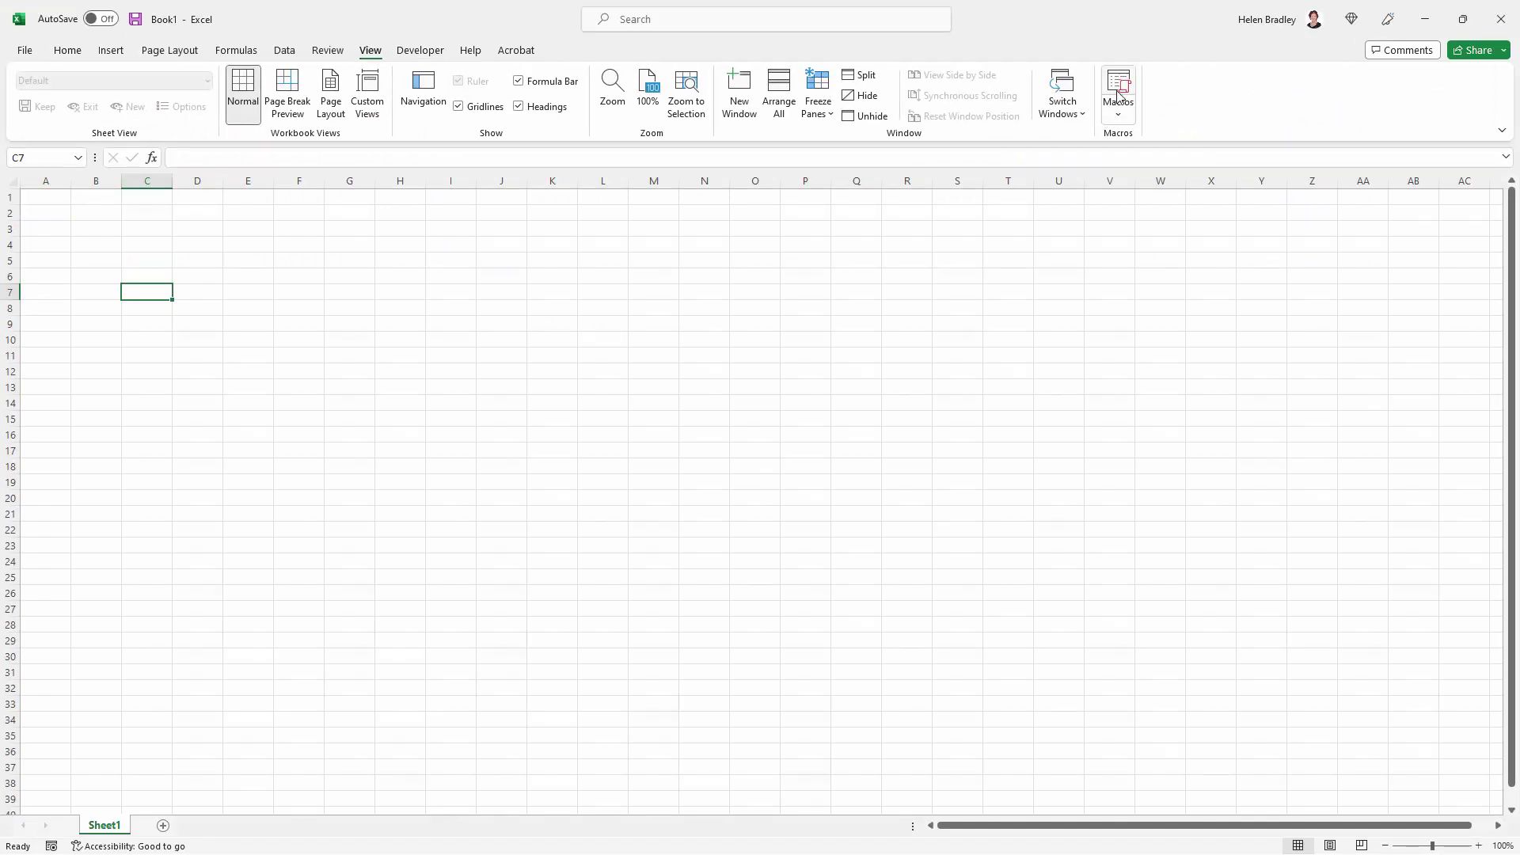
pyautogui.click(1119, 99)
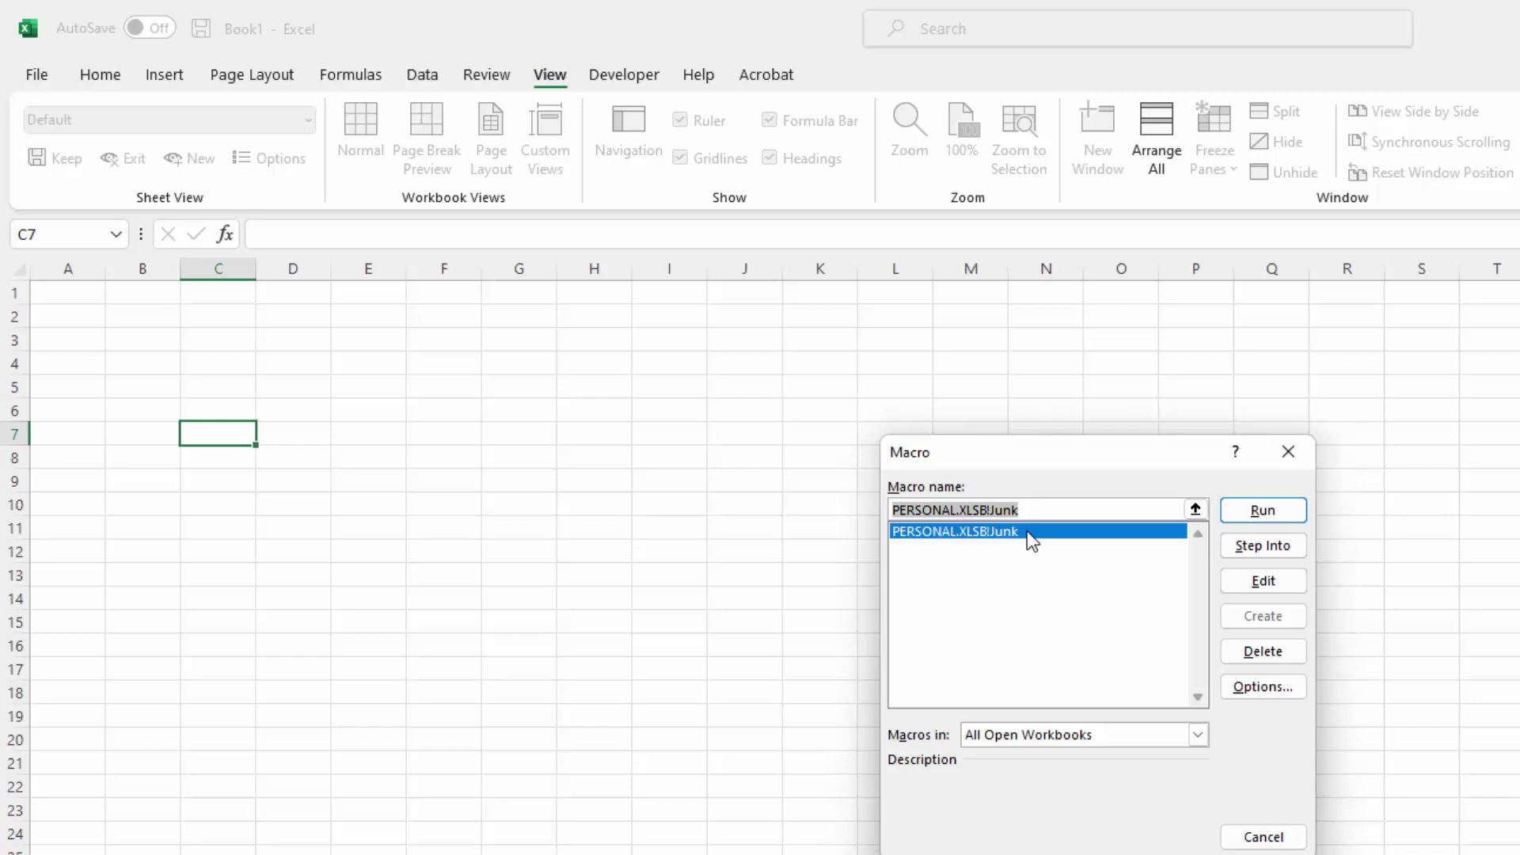
pyautogui.click(1270, 511)
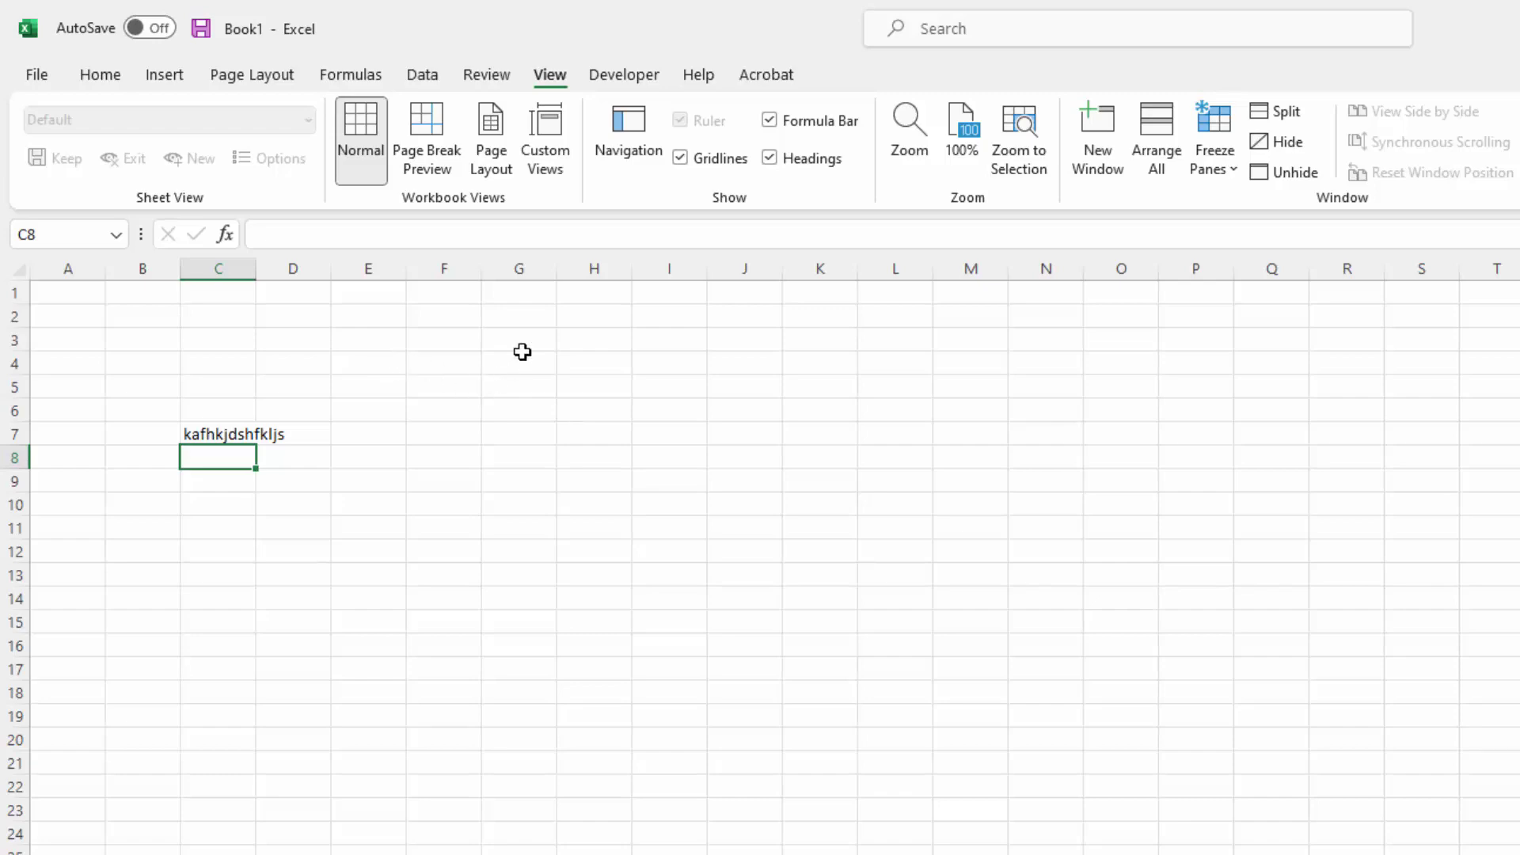
pyautogui.click(622, 79)
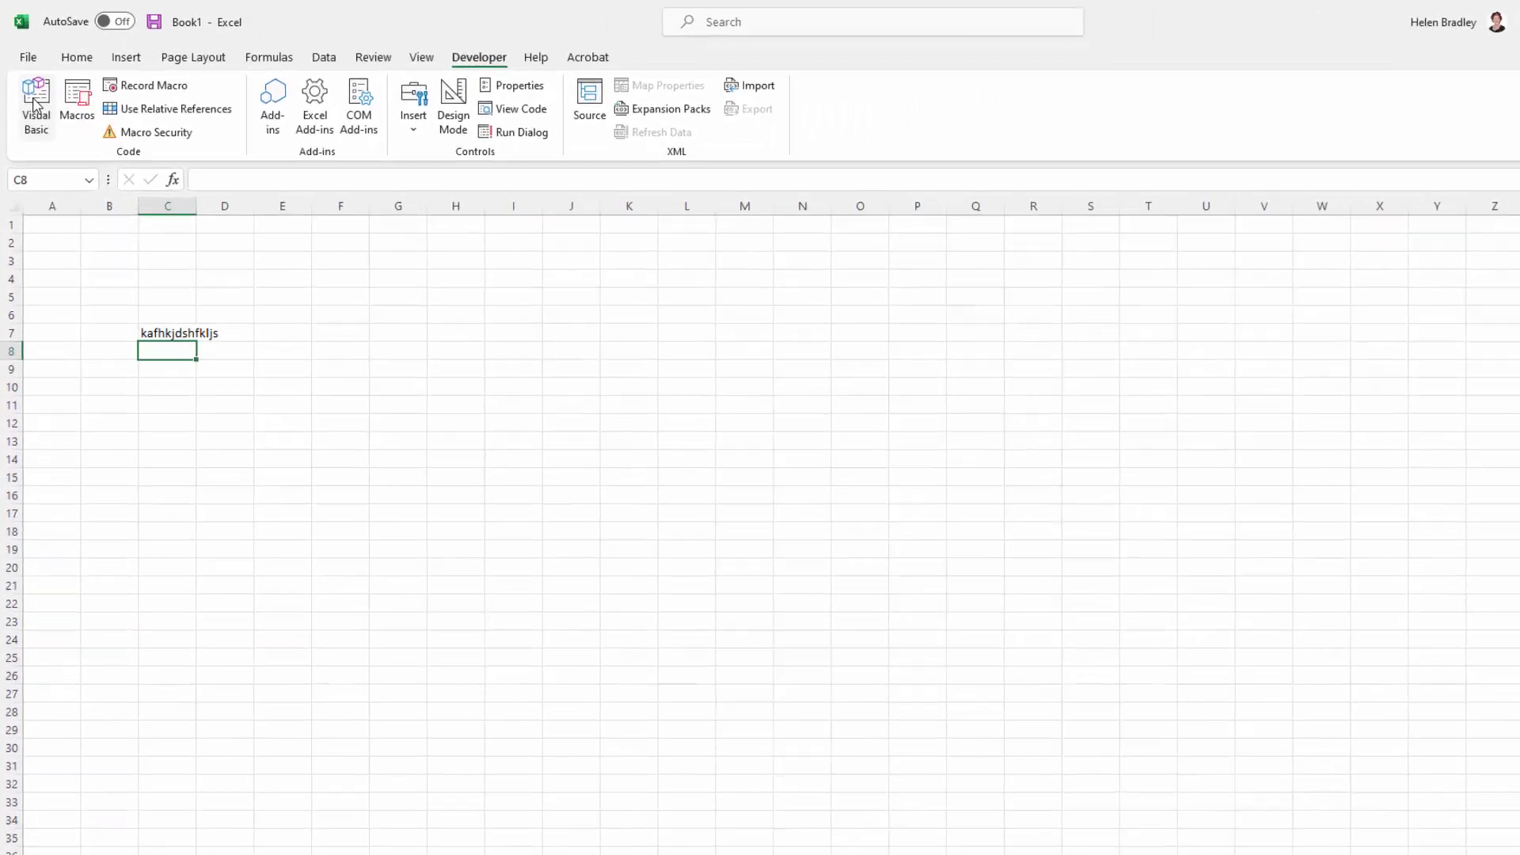
# Reopen the VBA editor, select the PERSONAL.XLSB project and widen the Project Explorer pane.
pyautogui.click(31, 91)
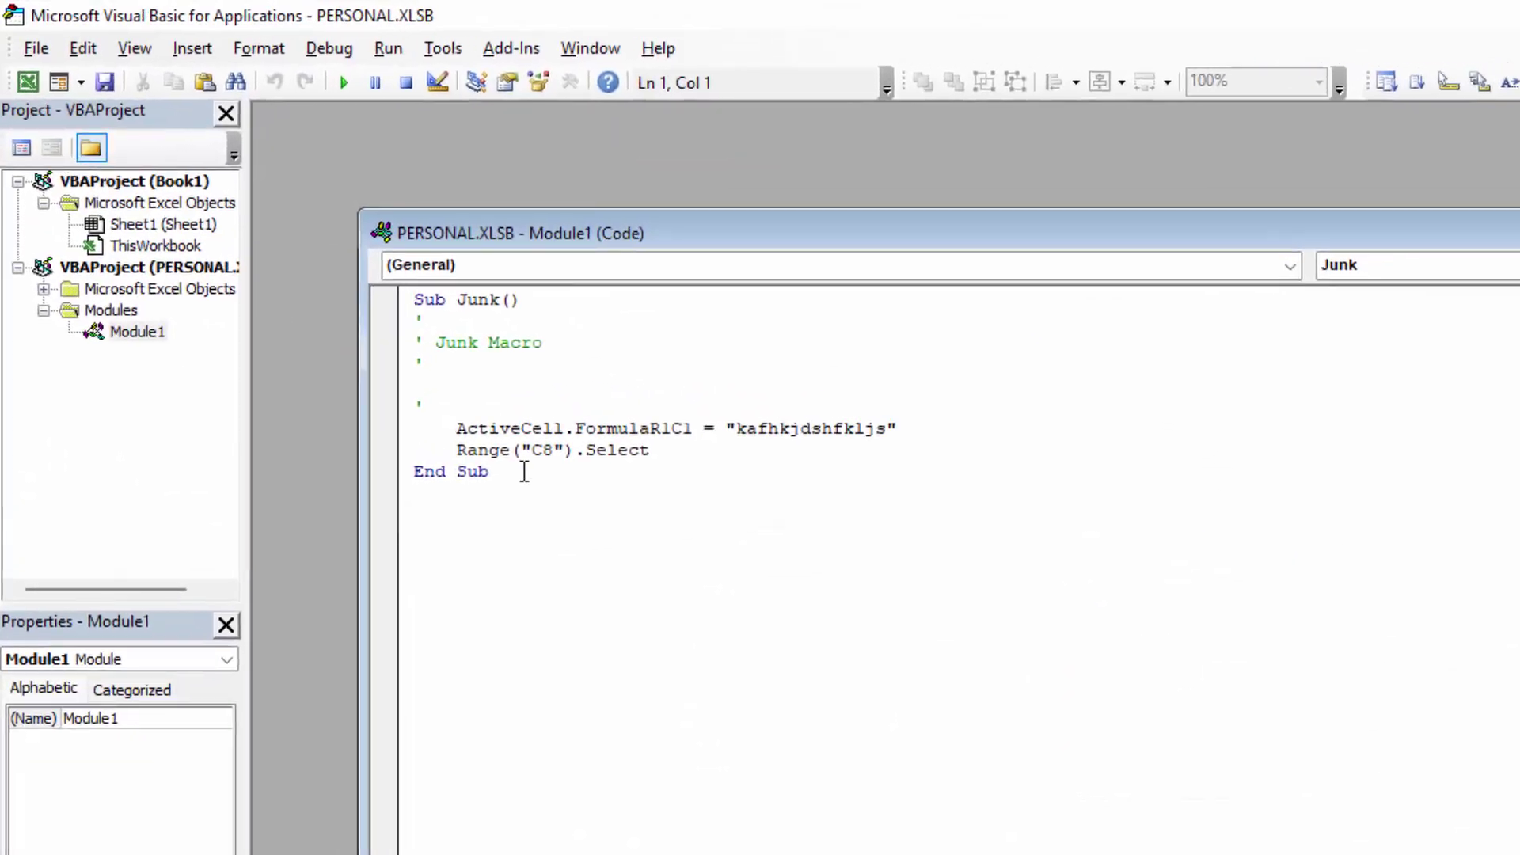
pyautogui.click(148, 157)
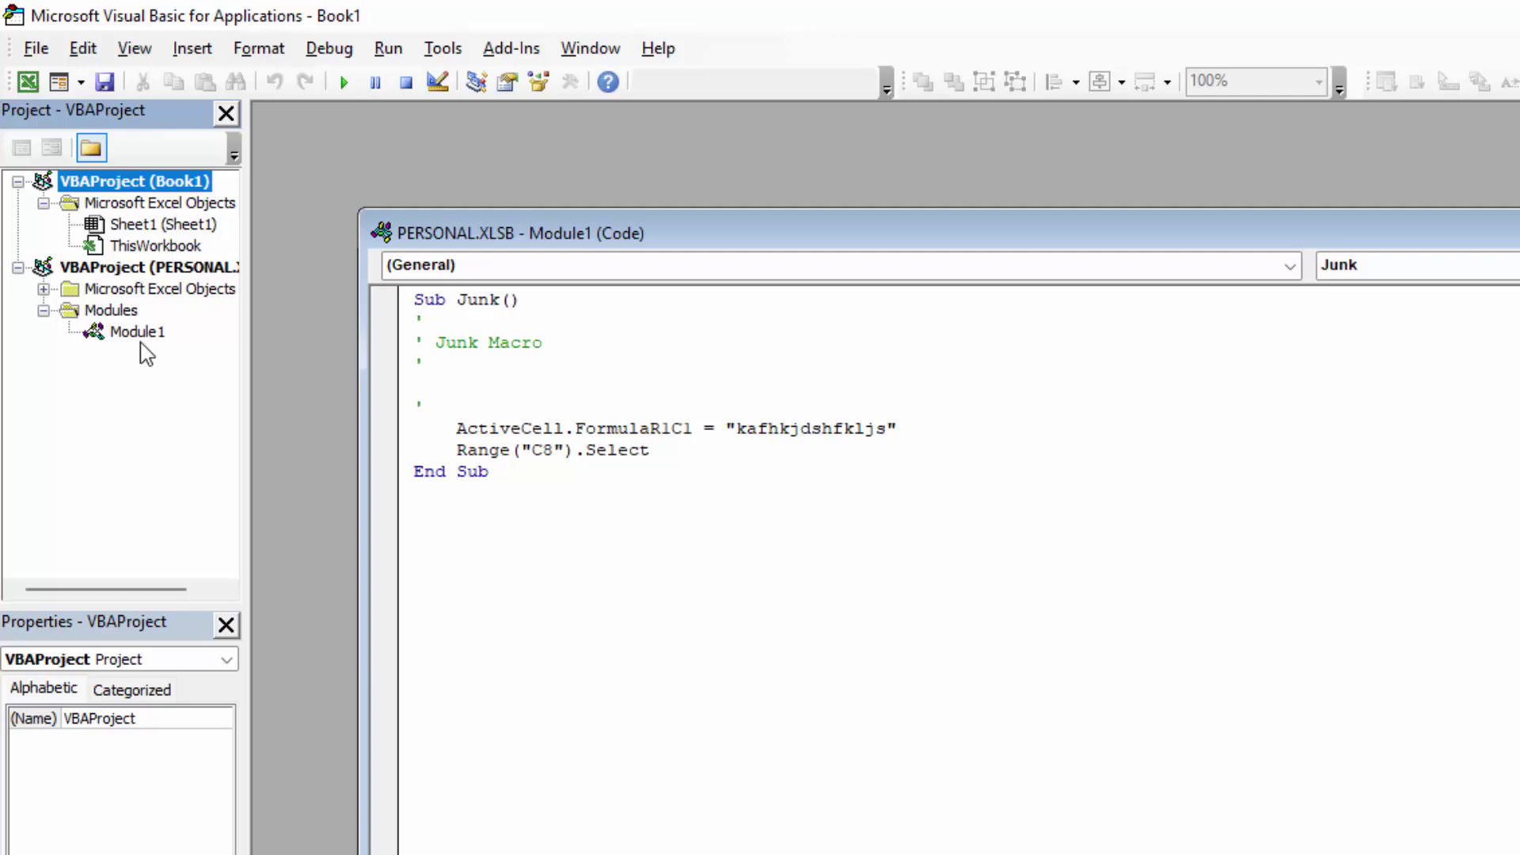
pyautogui.click(135, 269)
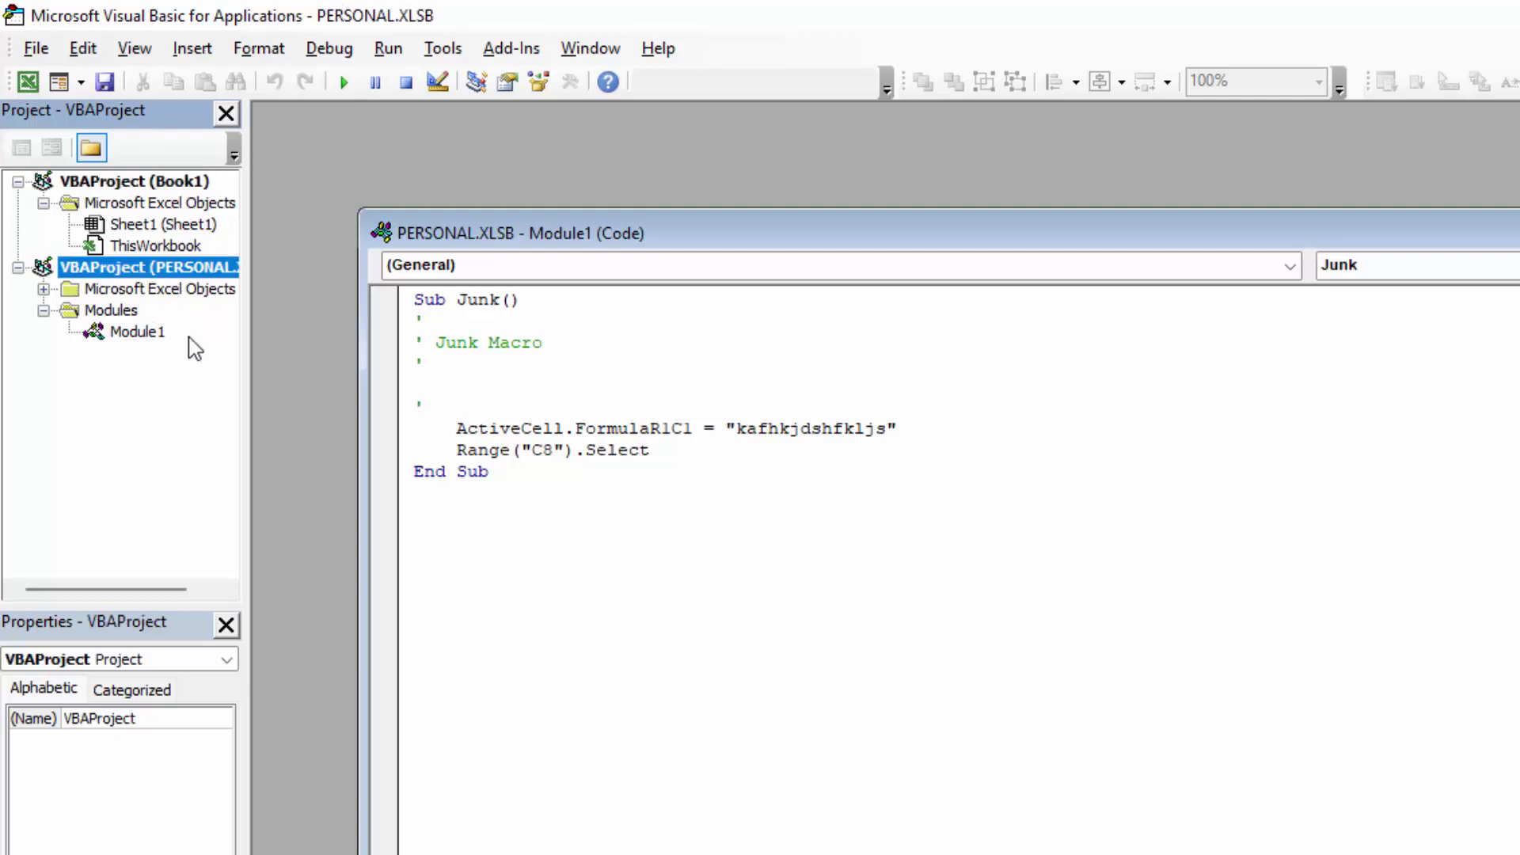
pyautogui.moveTo(246, 367); pyautogui.dragTo(350, 349)
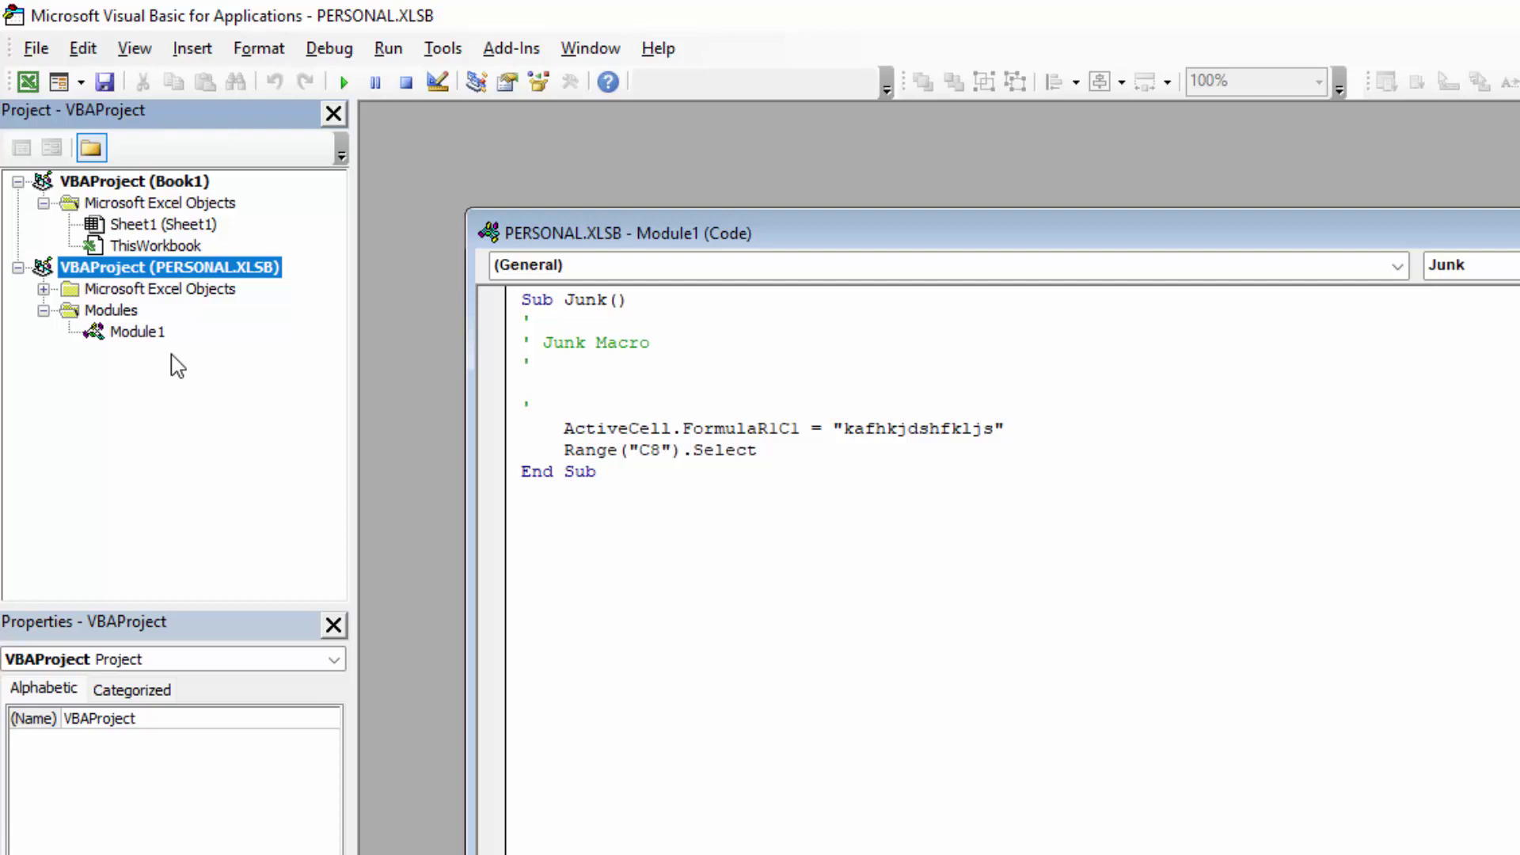
# Delete all Junk macro code from PERSONAL.XLSB's Module1 and return to Excel with Alt+F11.
pyautogui.moveTo(713, 527); pyautogui.dragTo(484, 262)
pyautogui.press('Delete')
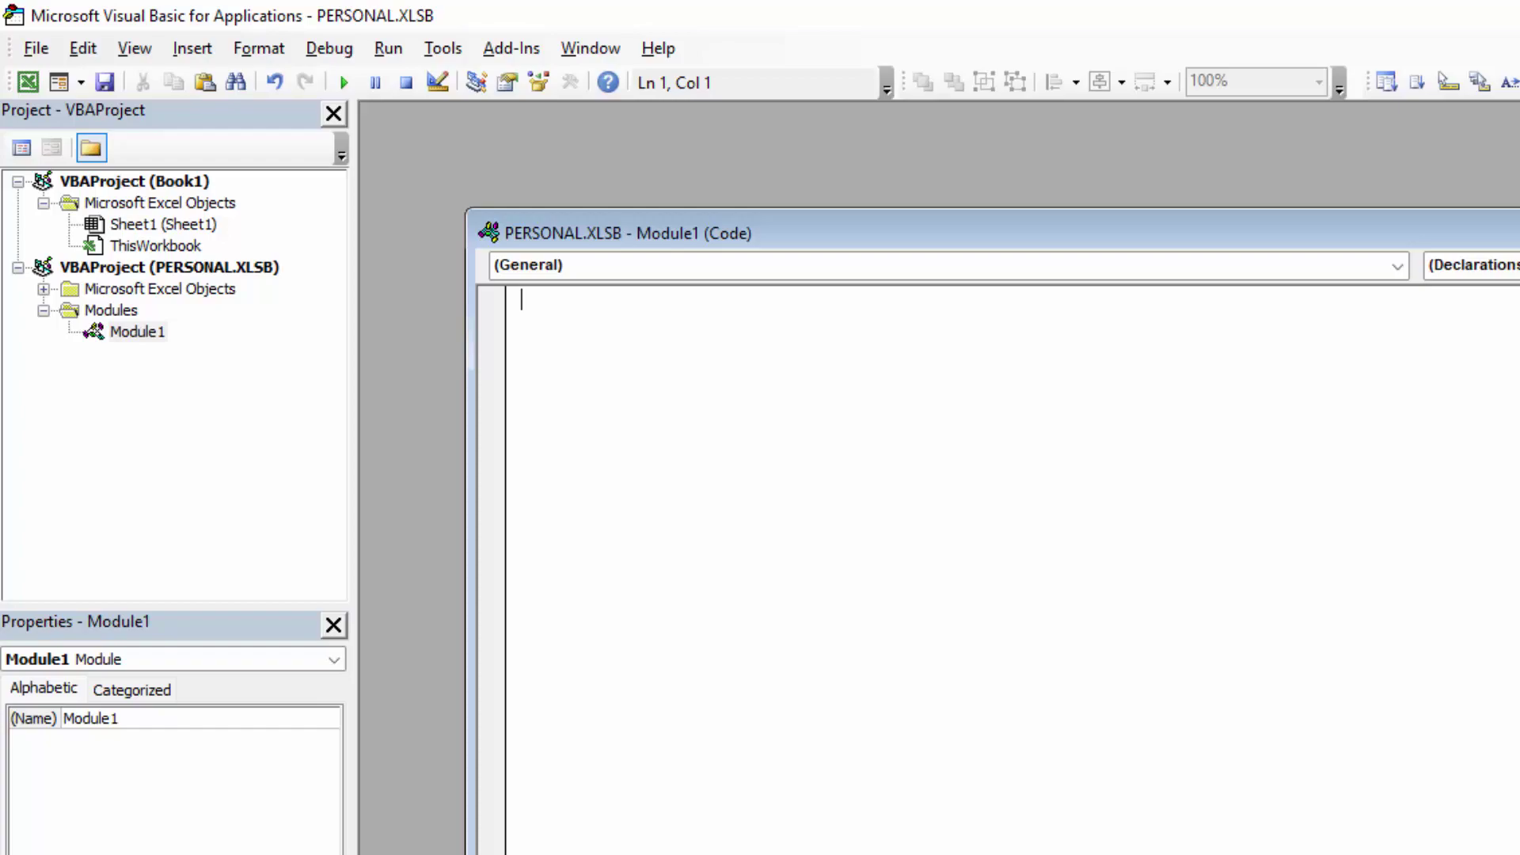
pyautogui.hotkey('alt', 'F11')
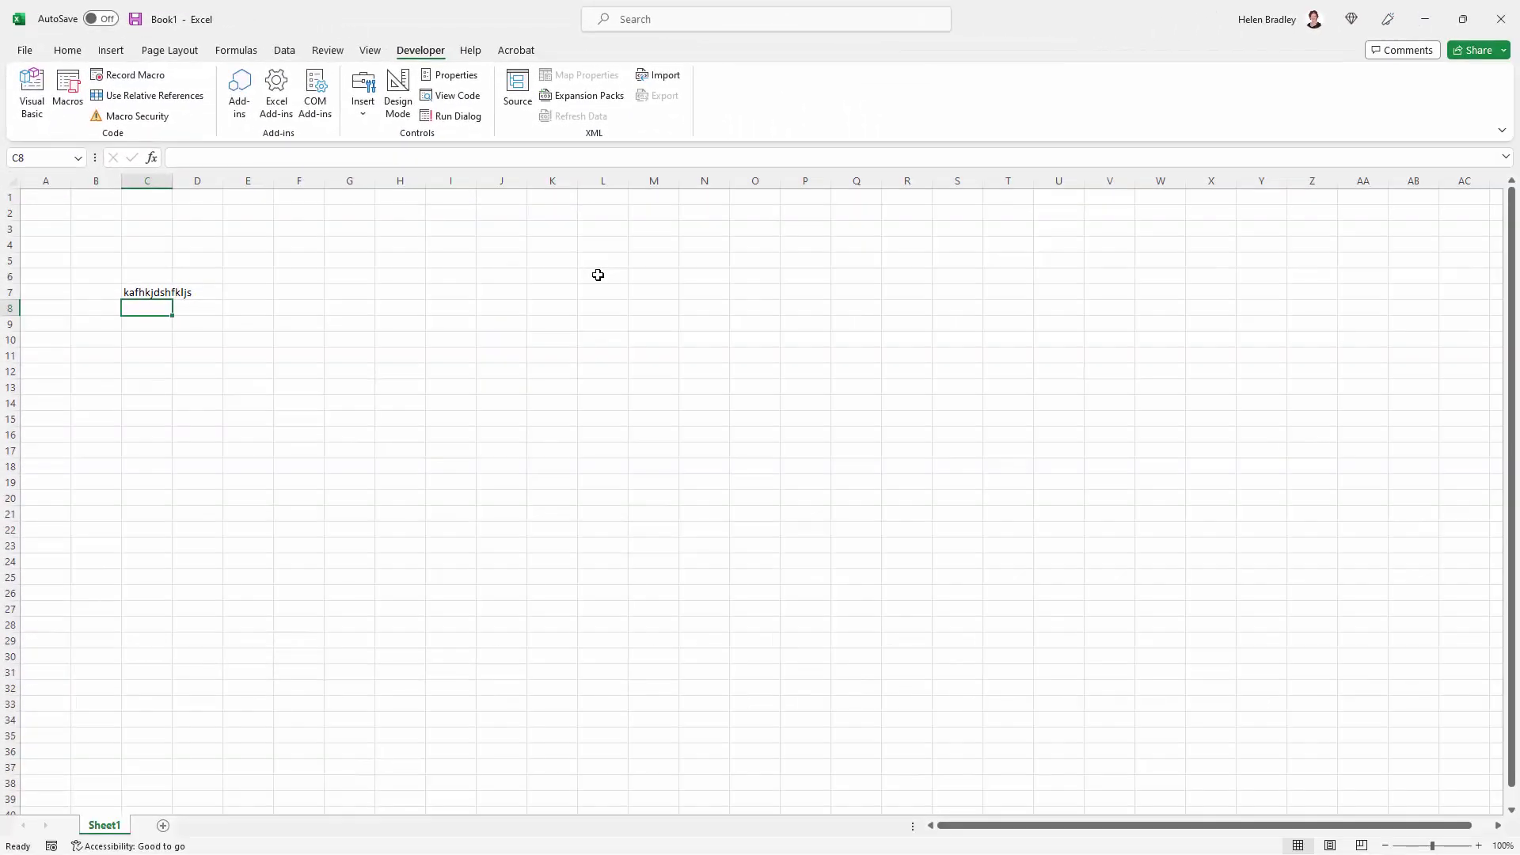